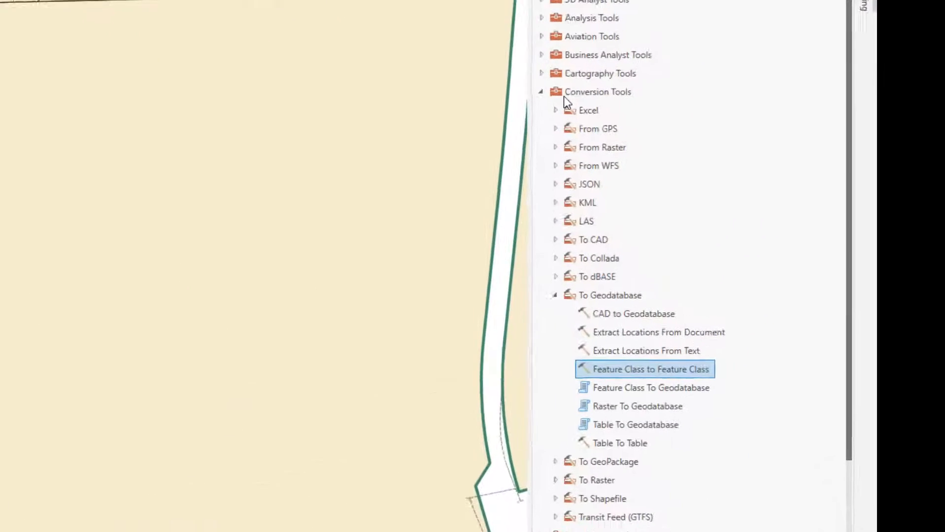
Open the CAD to Geodatabase tool from the Conversion Tools toolbox's To Geodatabase group.
{"action": "left_click", "coordinate": [734, 174]}
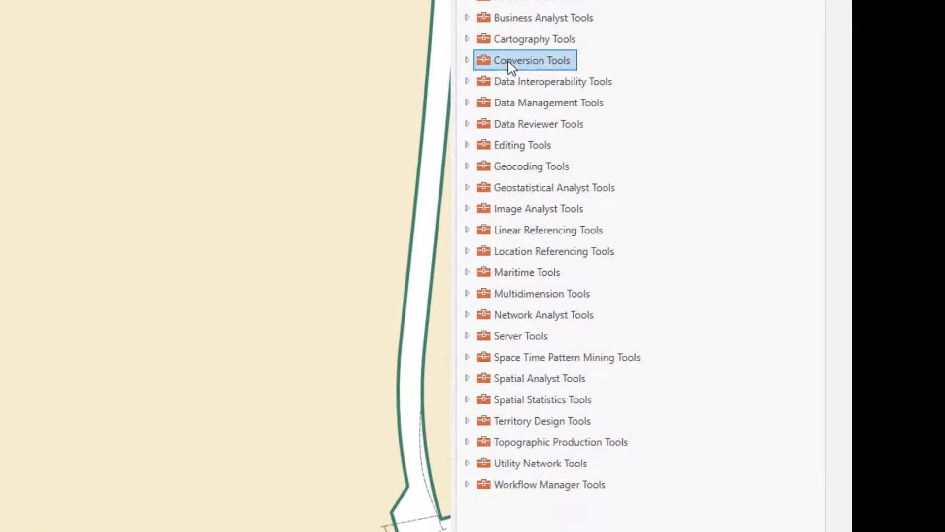
{"action": "left_click", "coordinate": [467, 61]}
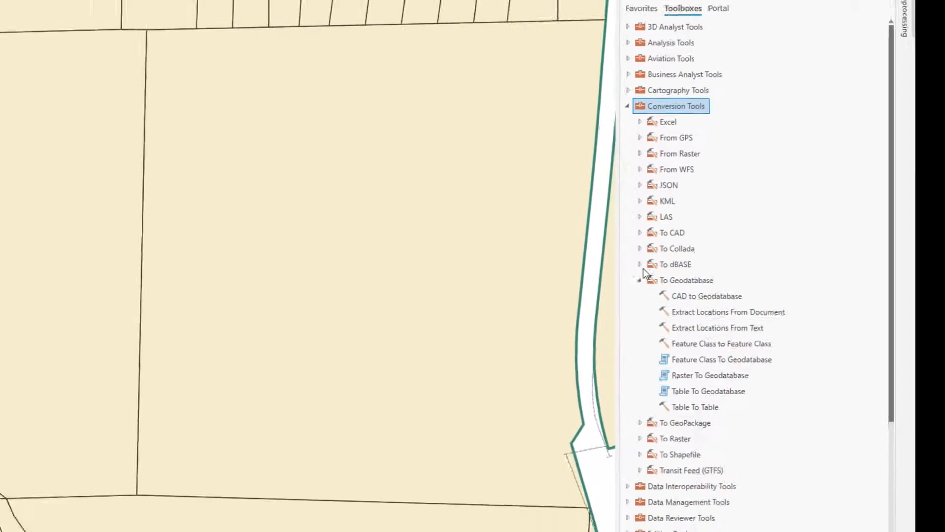
{"action": "double_click", "coordinate": [707, 296]}
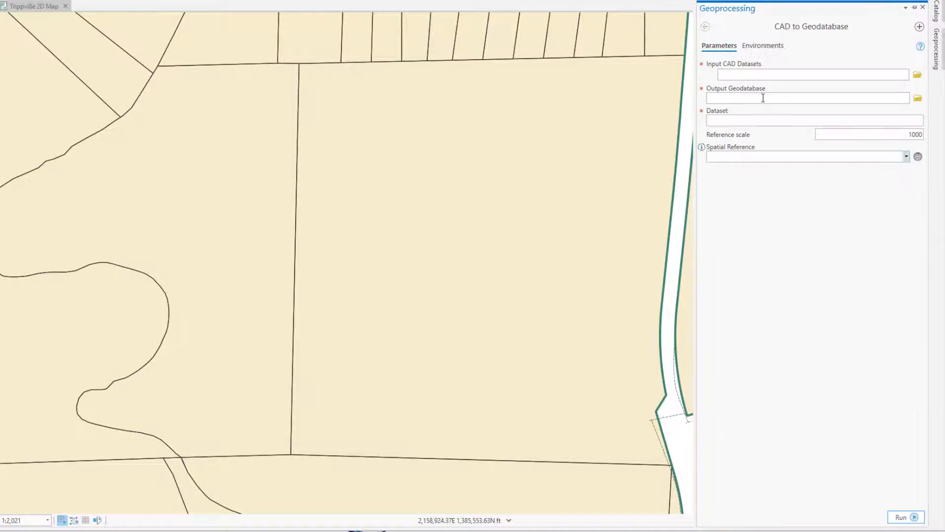
{"action": "left_click", "coordinate": [705, 27]}
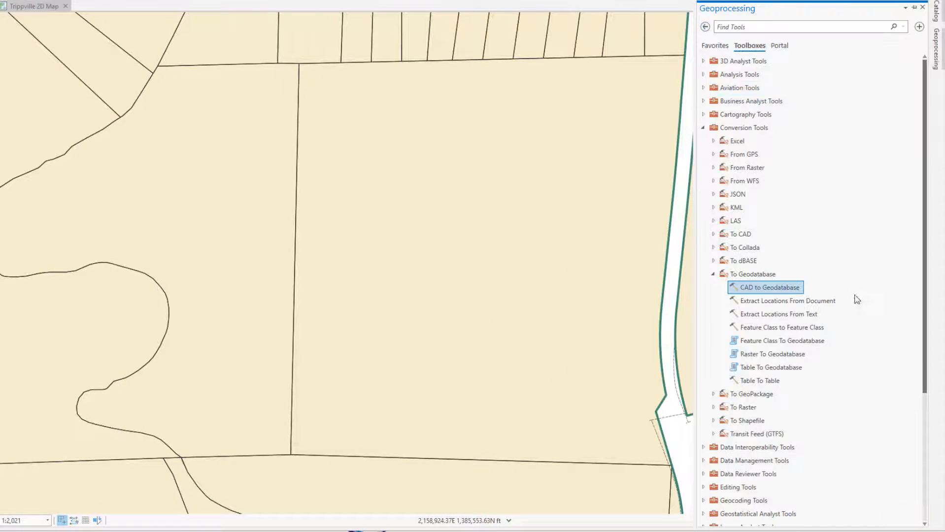
{"action": "double_click", "coordinate": [767, 290]}
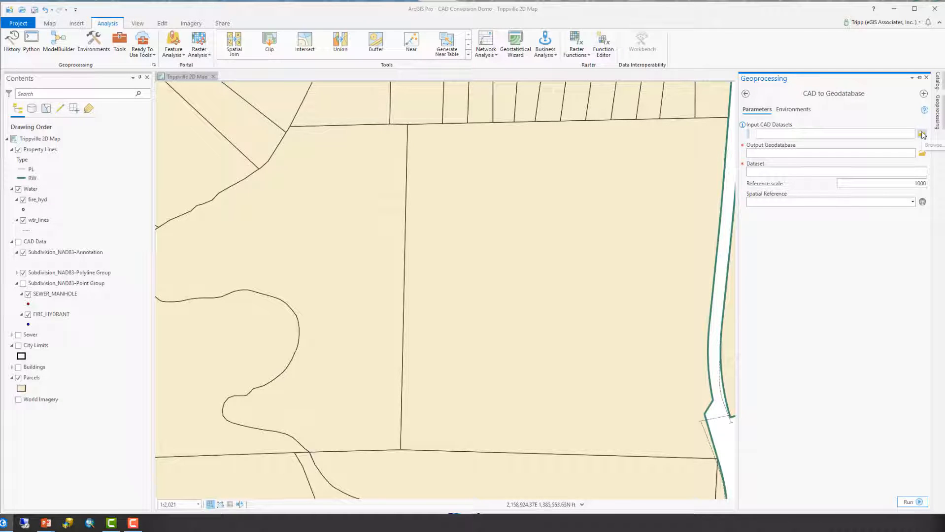
Browse to the Final Project Data folder and set Northern Subdivision.DWG as the input CAD dataset.
{"action": "left_click", "coordinate": [923, 136]}
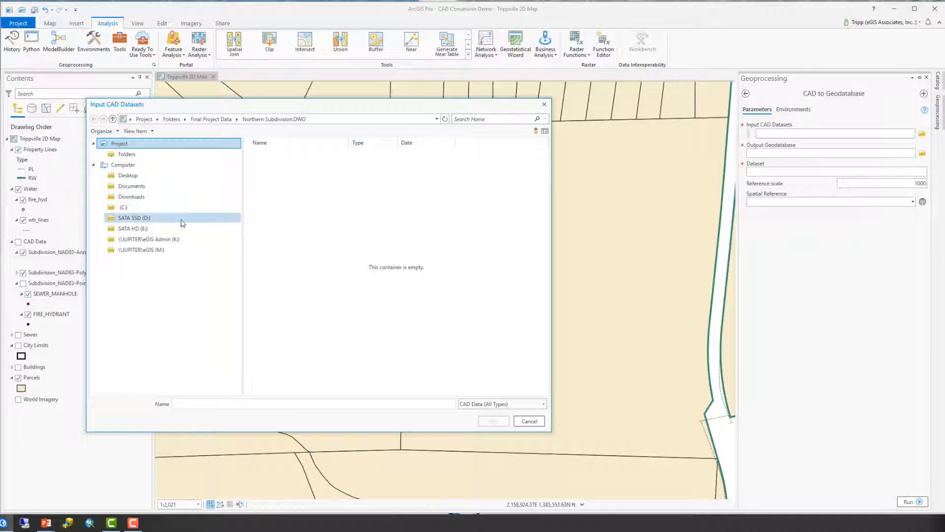
{"action": "left_click", "coordinate": [164, 157]}
{"action": "double_click", "coordinate": [286, 154]}
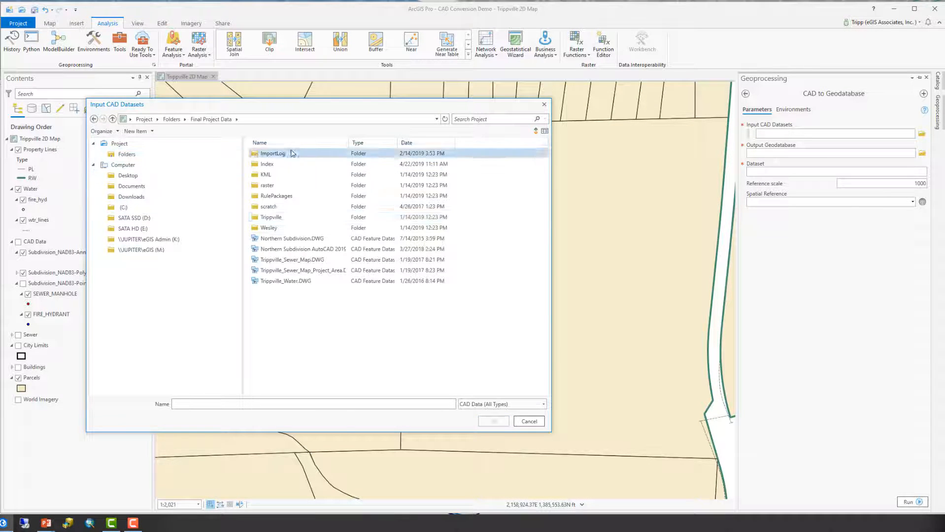
{"action": "left_click", "coordinate": [287, 240]}
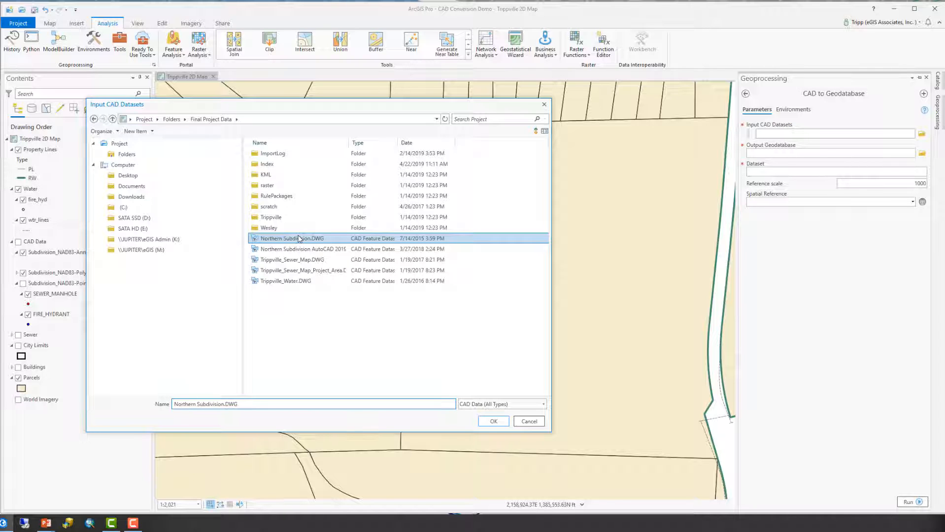
{"action": "left_click", "coordinate": [493, 421]}
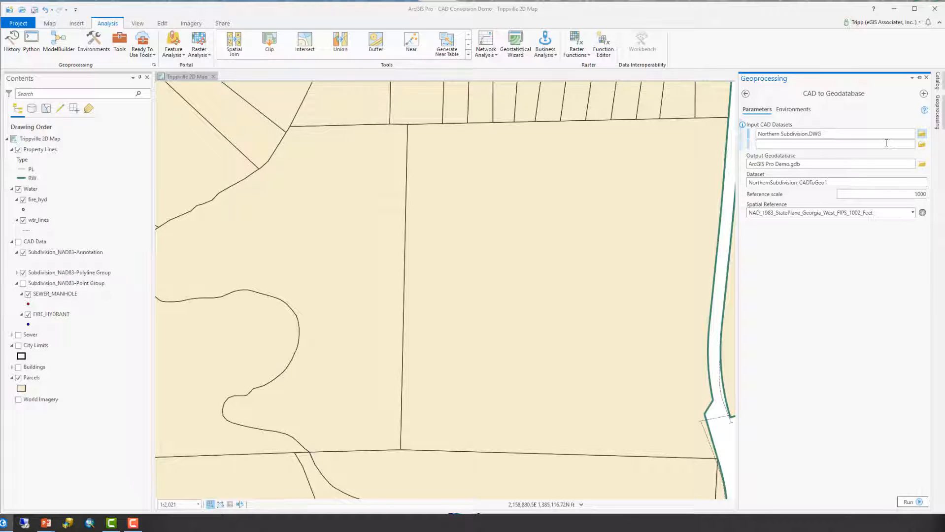
Run the conversion into ArcGIS Pro Demo.gdb with the dataset named NorthernSubdivision_CADToGeo1.
{"action": "left_click", "coordinate": [816, 164]}
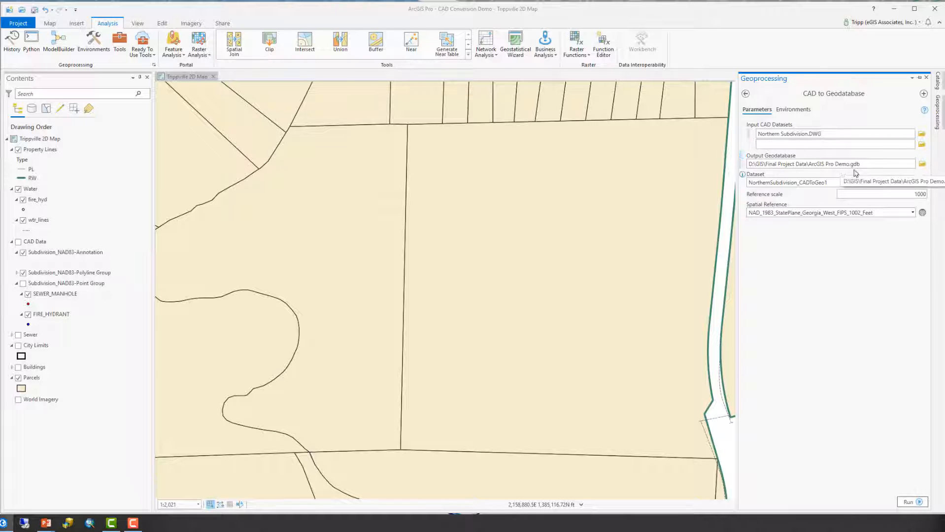
{"action": "left_click", "coordinate": [847, 182]}
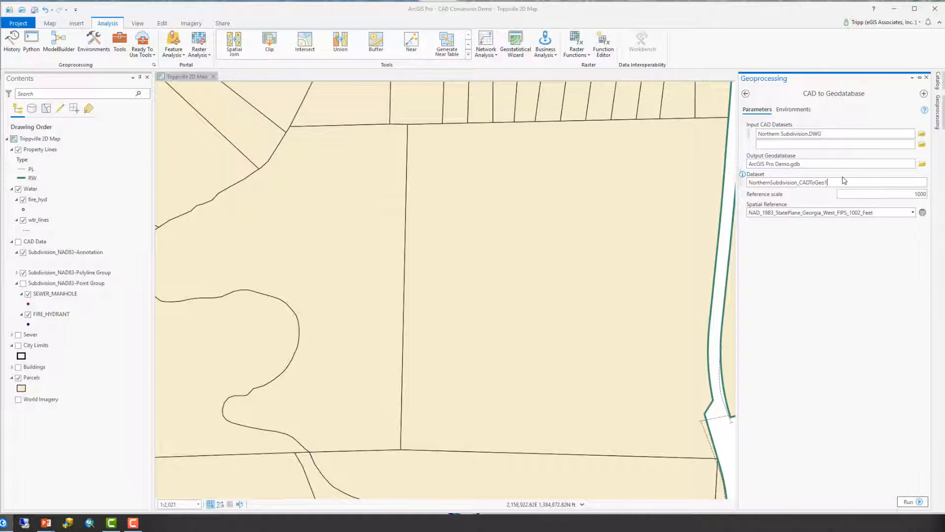
{"action": "left_click_drag", "start_coordinate": [830, 183], "coordinate": [748, 183]}
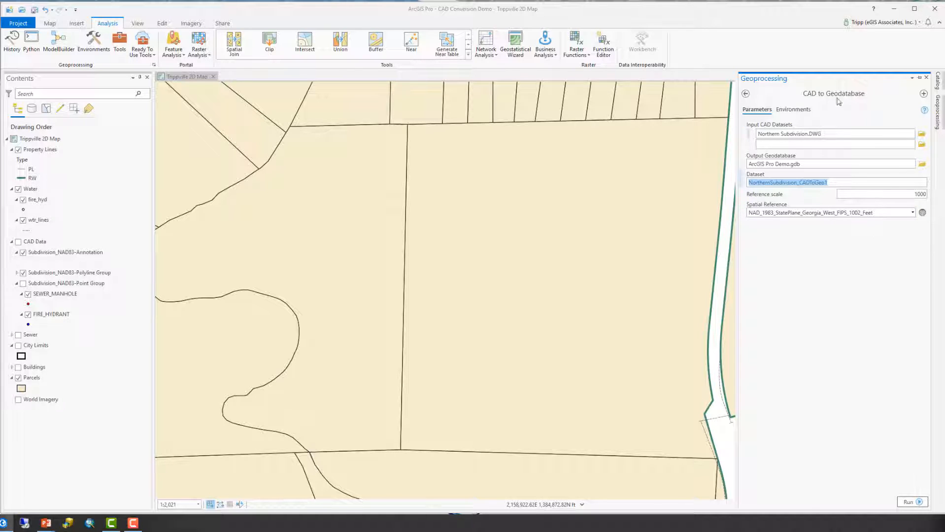
{"action": "left_click", "coordinate": [917, 502]}
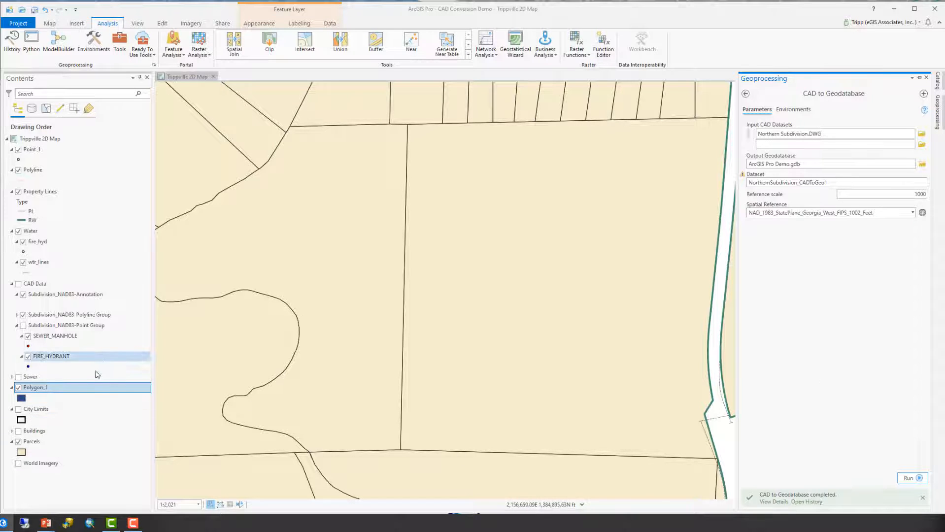
Zoom the map to the new Polyline layer.
{"action": "left_click", "coordinate": [69, 170]}
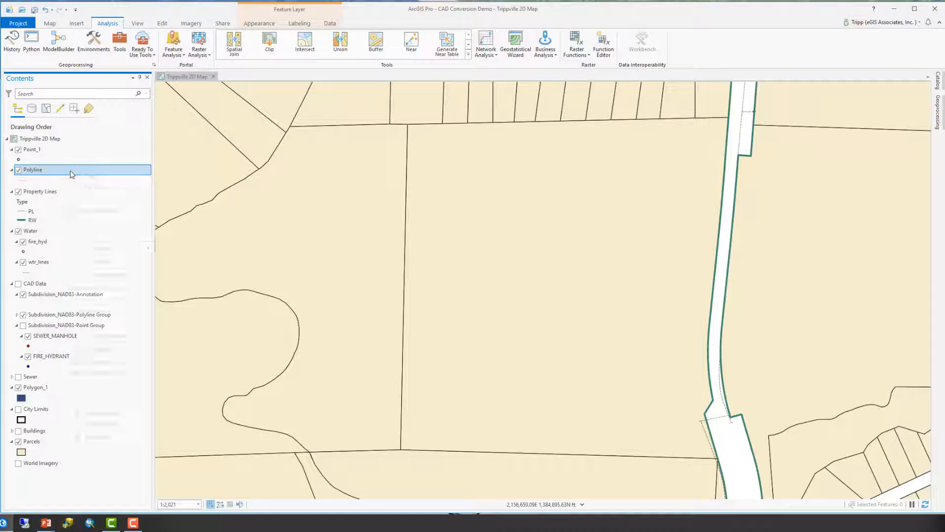
{"action": "right_click", "coordinate": [70, 171]}
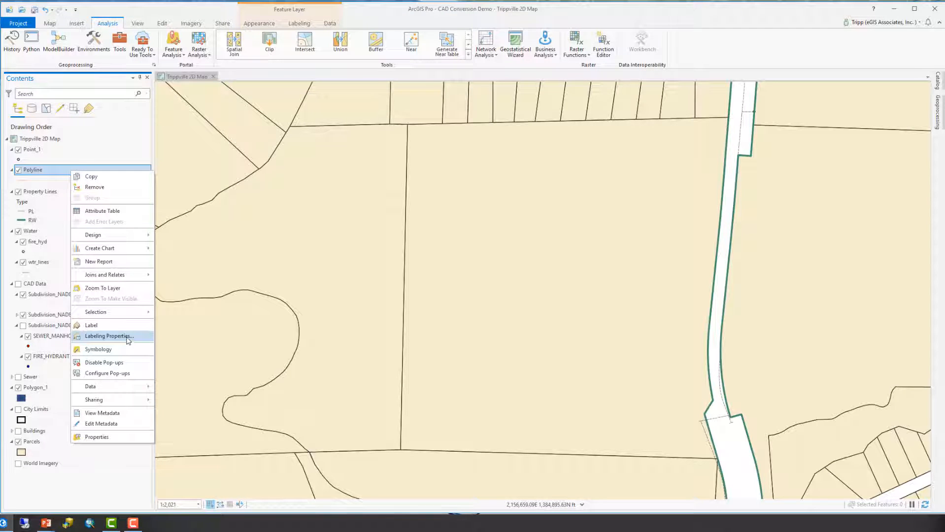
{"action": "left_click", "coordinate": [102, 288]}
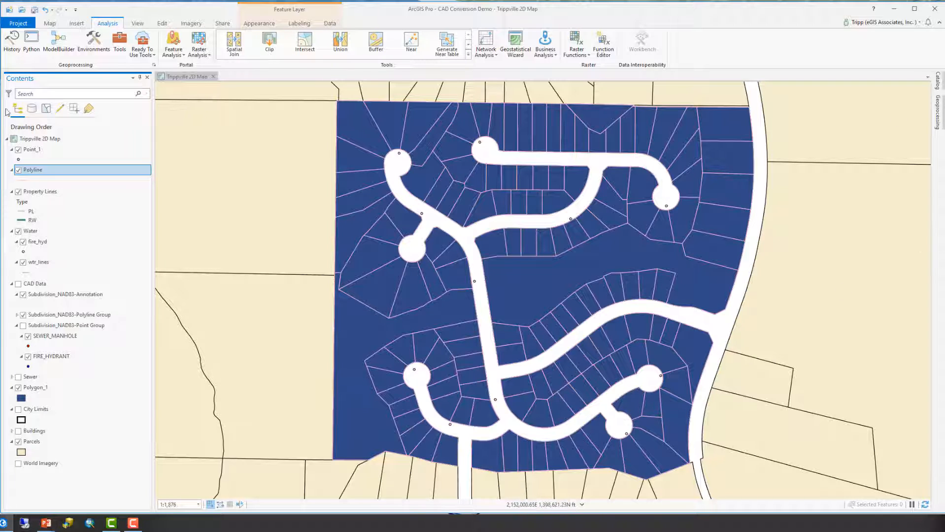
List the map's layers by data source and locate the ArcGIS Pro Demo.gdb group.
{"action": "left_click", "coordinate": [32, 109]}
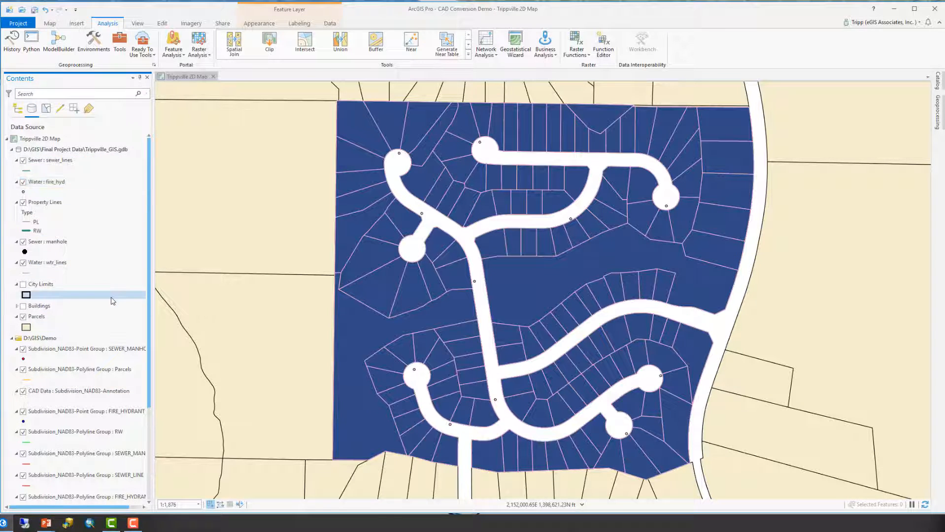
{"action": "scroll", "coordinate": [113, 301], "scroll_direction": "down", "scroll_amount": 6}
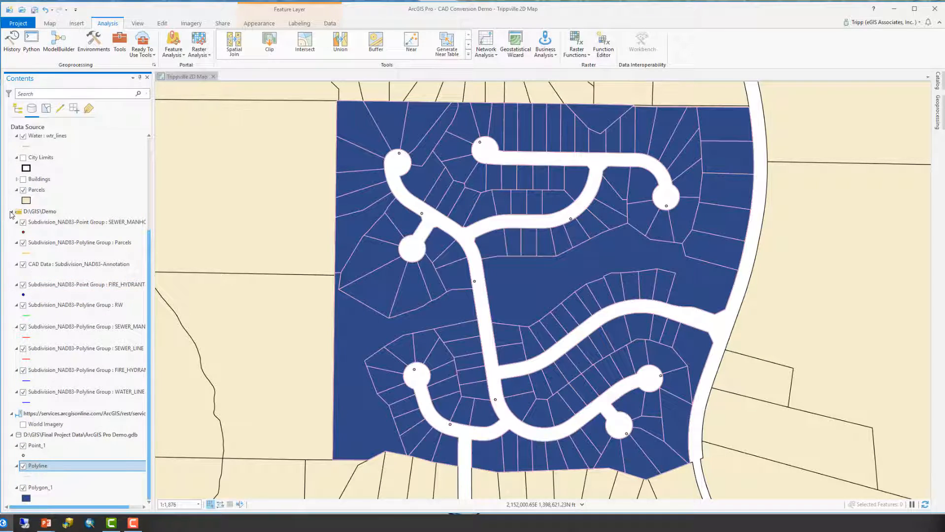
{"action": "left_click", "coordinate": [11, 212]}
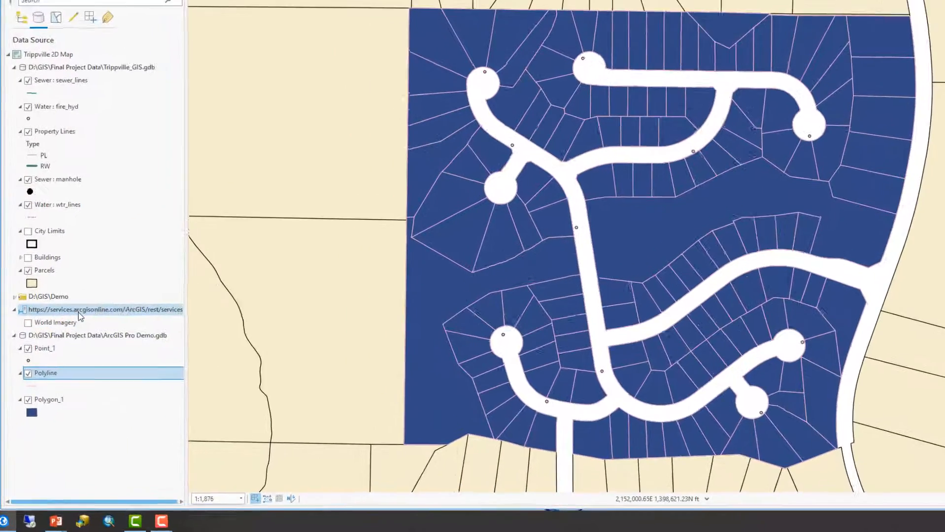
{"action": "left_click", "coordinate": [53, 338]}
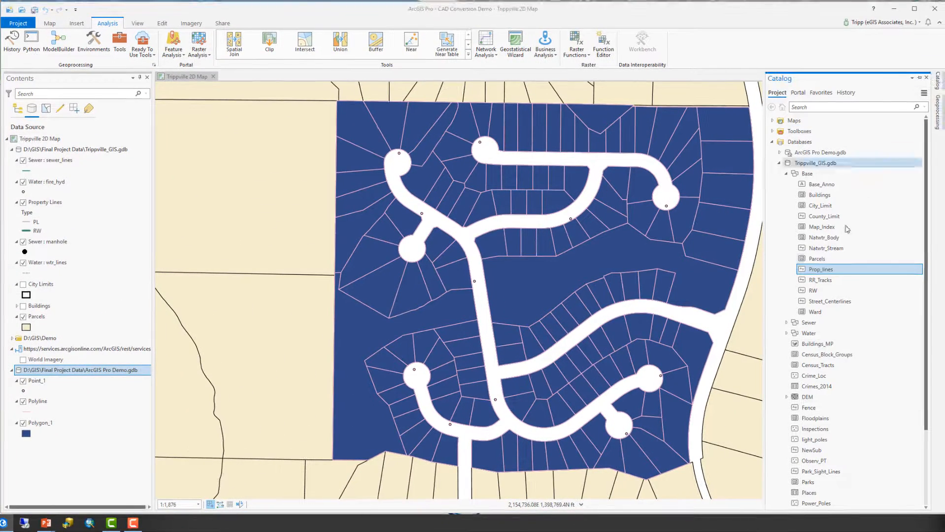
Browse ArcGIS Pro Demo.gdb in the Catalog to inspect the NorthernSubdivision_CADToGeo1 feature dataset's feature classes.
{"action": "left_click", "coordinate": [781, 163]}
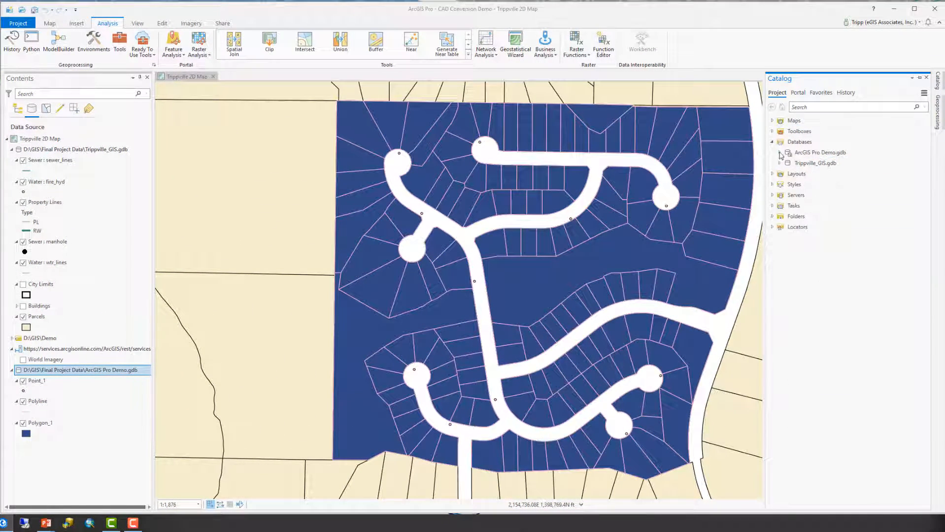
{"action": "left_click", "coordinate": [780, 153]}
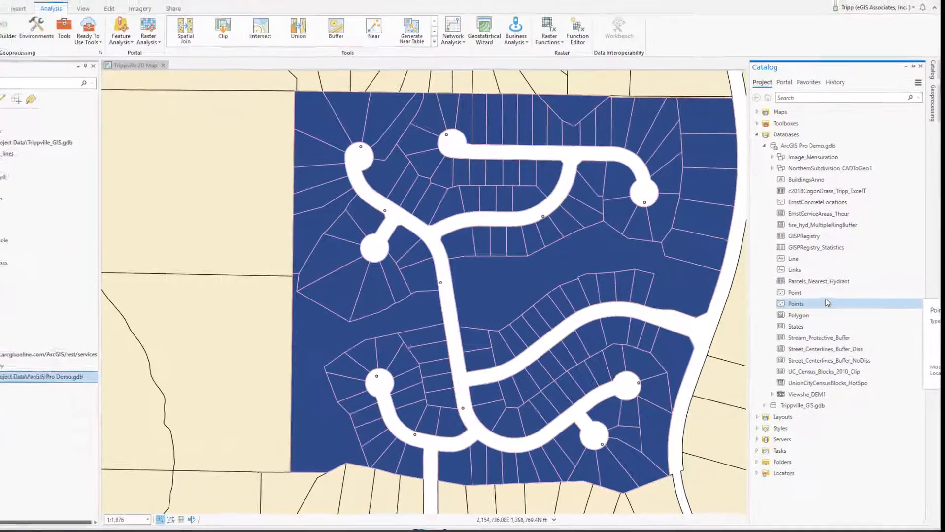
{"action": "left_click", "coordinate": [794, 174]}
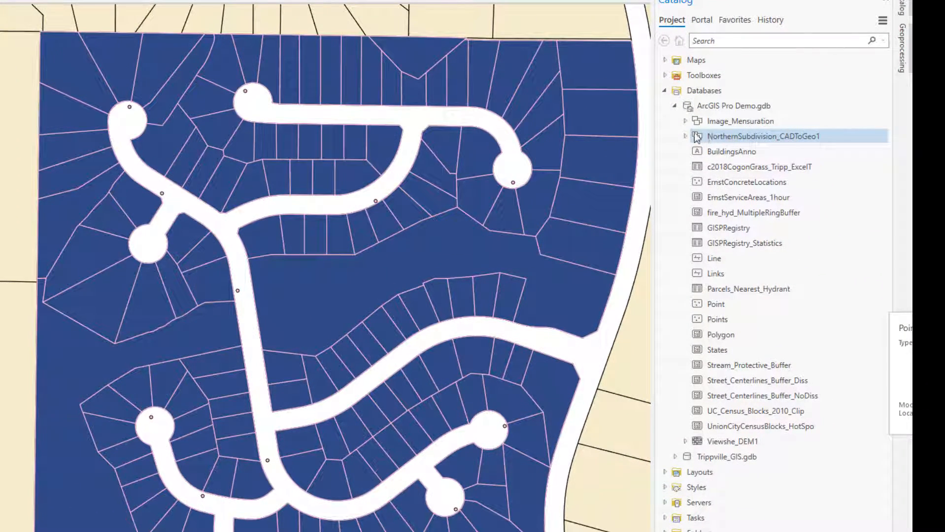
{"action": "left_click", "coordinate": [685, 136]}
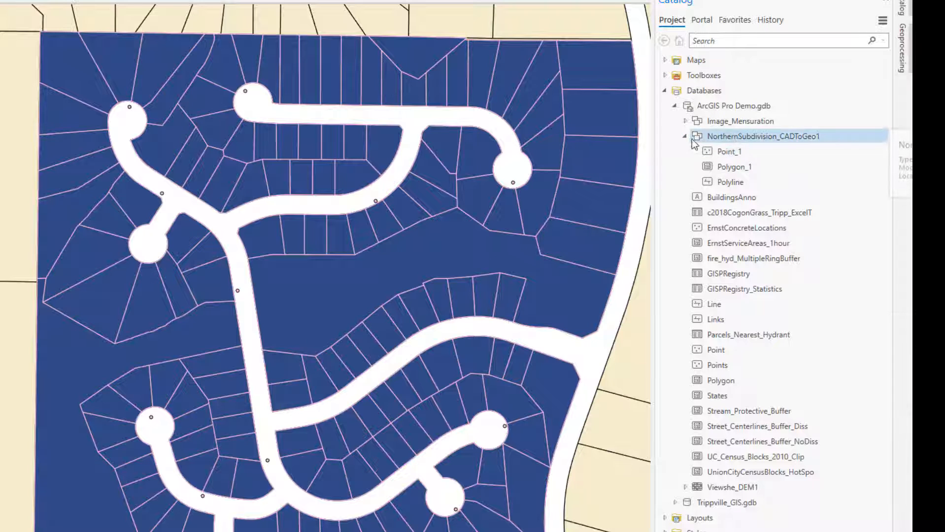
{"action": "left_click", "coordinate": [733, 166]}
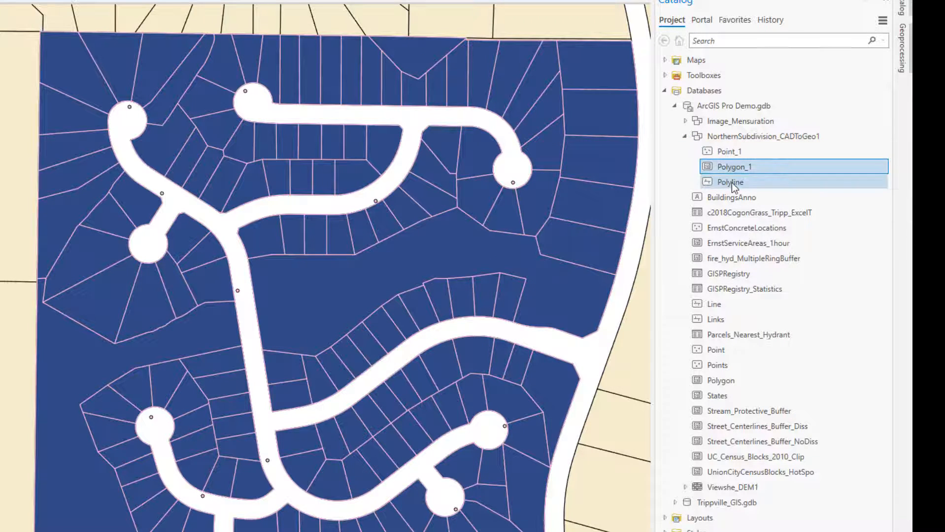
{"action": "left_click", "coordinate": [732, 184]}
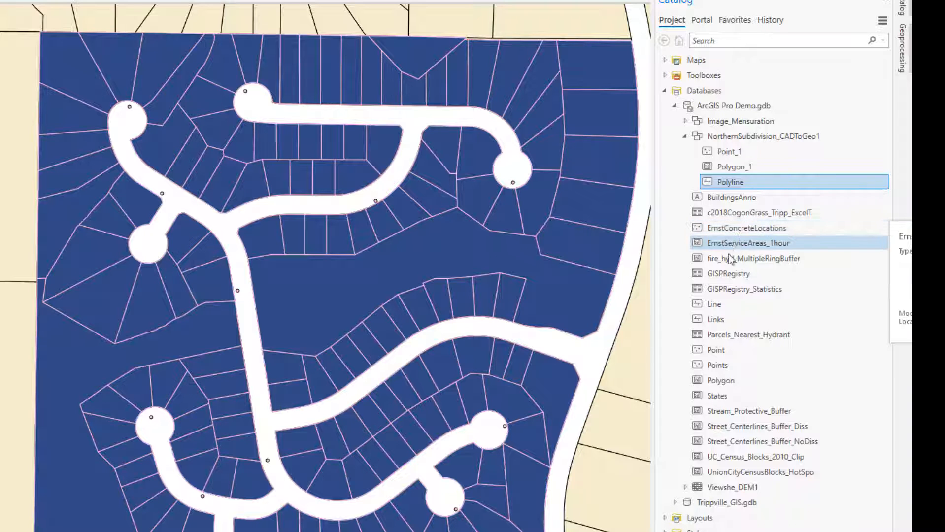
{"action": "left_click", "coordinate": [684, 137]}
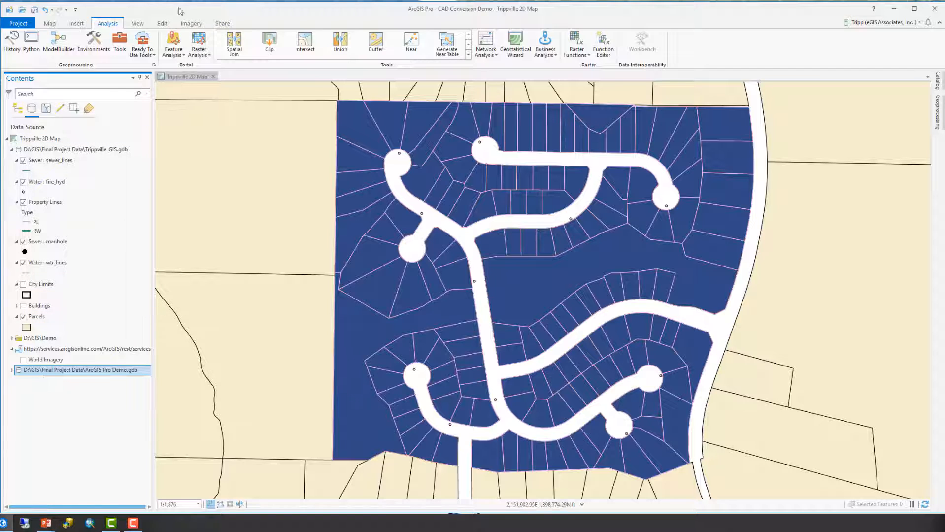
Return to the previous map extent and list layers by drawing order again.
{"action": "left_click", "coordinate": [49, 23]}
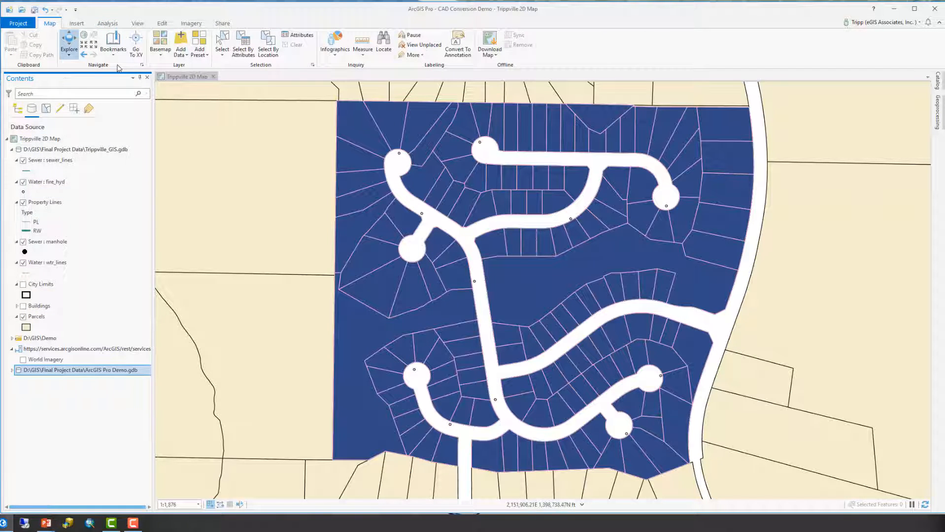
{"action": "left_click", "coordinate": [84, 55]}
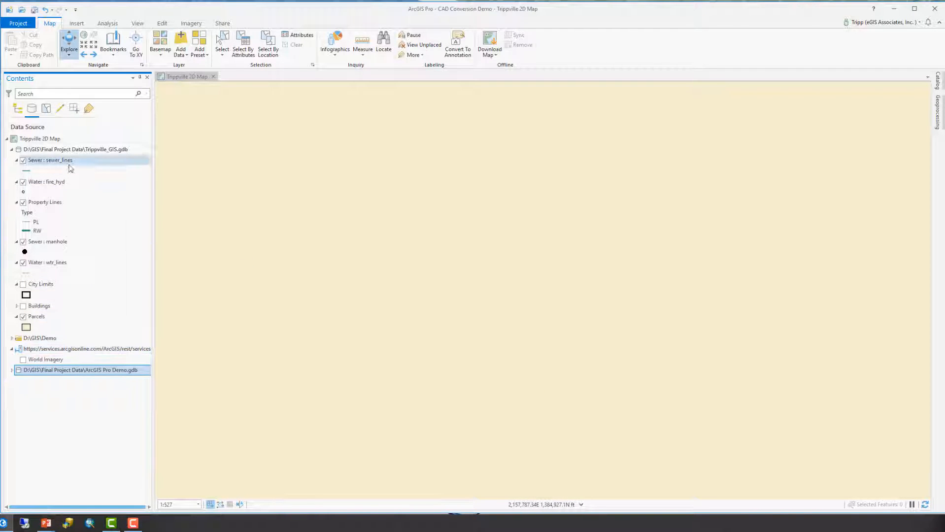
{"action": "left_click", "coordinate": [18, 109]}
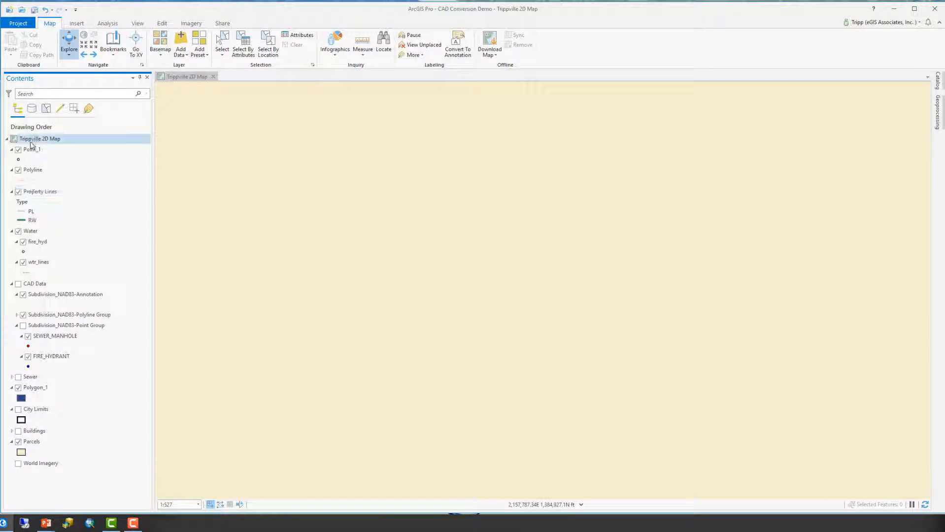
Zoom to the Subdivision_NAD83-Polyline Group layer and navigate the map toward the subdivision area.
{"action": "left_click", "coordinate": [65, 316]}
{"action": "right_click", "coordinate": [65, 317]}
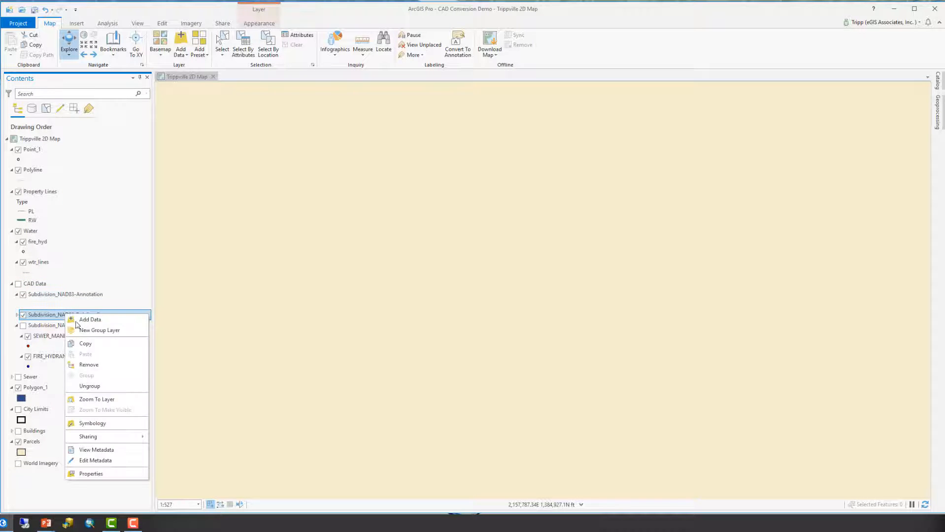
{"action": "left_click", "coordinate": [103, 399]}
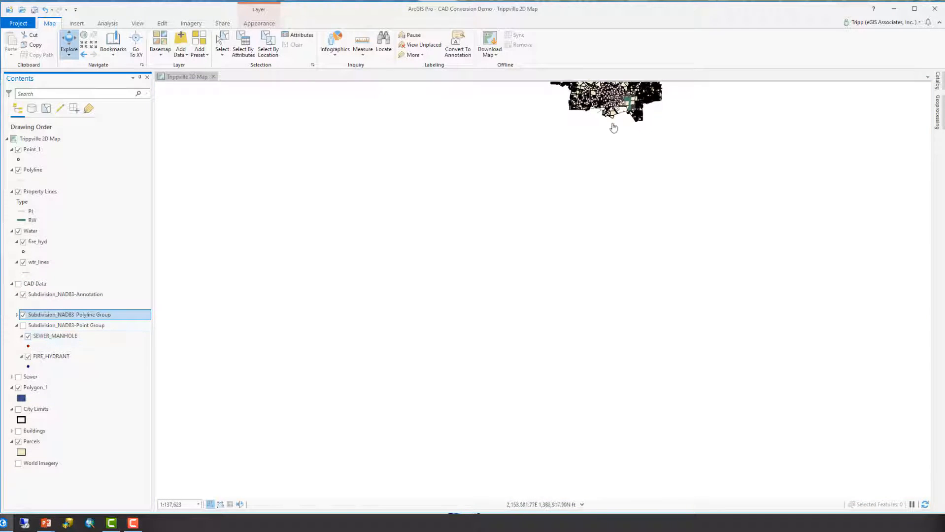
{"action": "scroll", "coordinate": [615, 139], "scroll_direction": "up", "scroll_amount": 3}
{"action": "left_click_drag", "start_coordinate": [619, 123], "coordinate": [616, 407]}
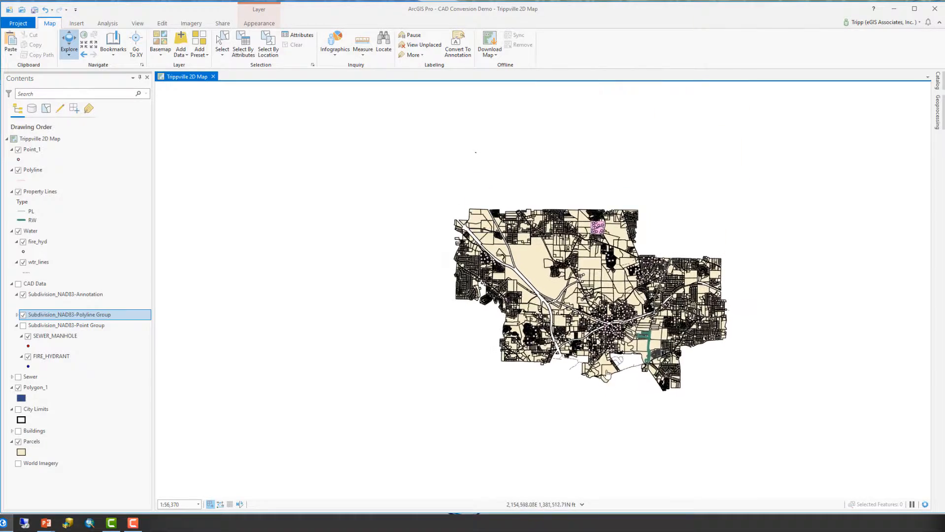
{"action": "scroll", "coordinate": [607, 367], "scroll_direction": "up", "scroll_amount": 3}
{"action": "scroll", "coordinate": [607, 368], "scroll_direction": "up", "scroll_amount": 3}
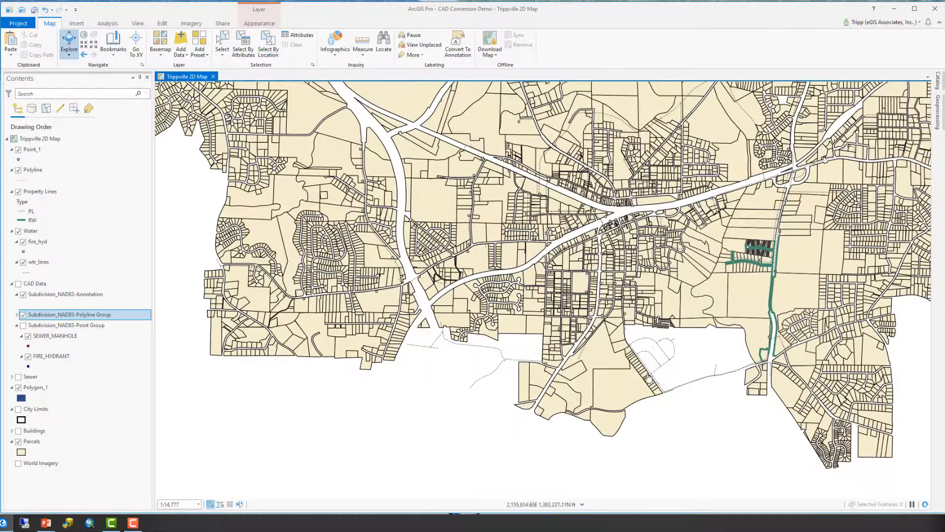
{"action": "left_click_drag", "start_coordinate": [732, 311], "coordinate": [558, 360]}
{"action": "scroll", "coordinate": [558, 360], "scroll_direction": "up", "scroll_amount": 4}
{"action": "left_click_drag", "start_coordinate": [603, 272], "coordinate": [521, 321]}
{"action": "scroll", "coordinate": [534, 375], "scroll_direction": "up", "scroll_amount": 1}
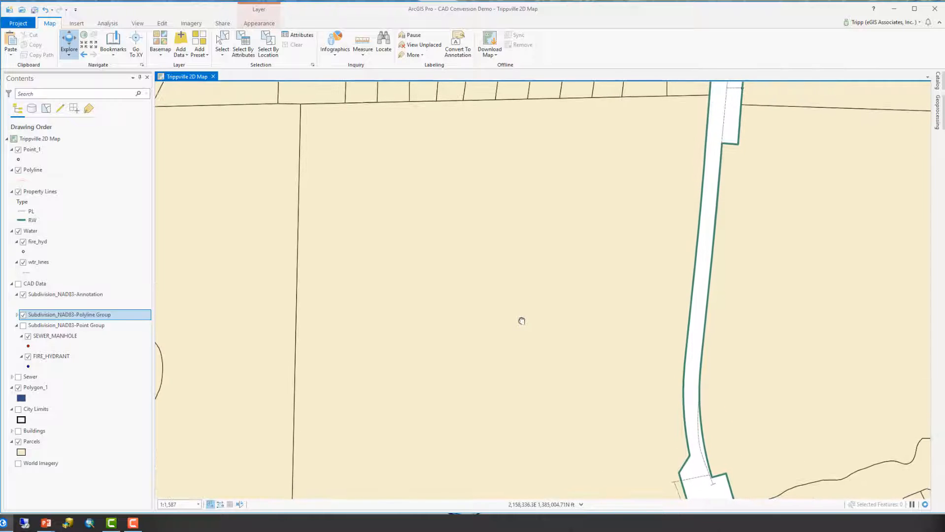
Turn on the CAD Data group layer to display the subdivision linework on the map.
{"action": "scroll", "coordinate": [527, 321], "scroll_direction": "down", "scroll_amount": 1}
{"action": "scroll", "coordinate": [525, 322], "scroll_direction": "up", "scroll_amount": 1}
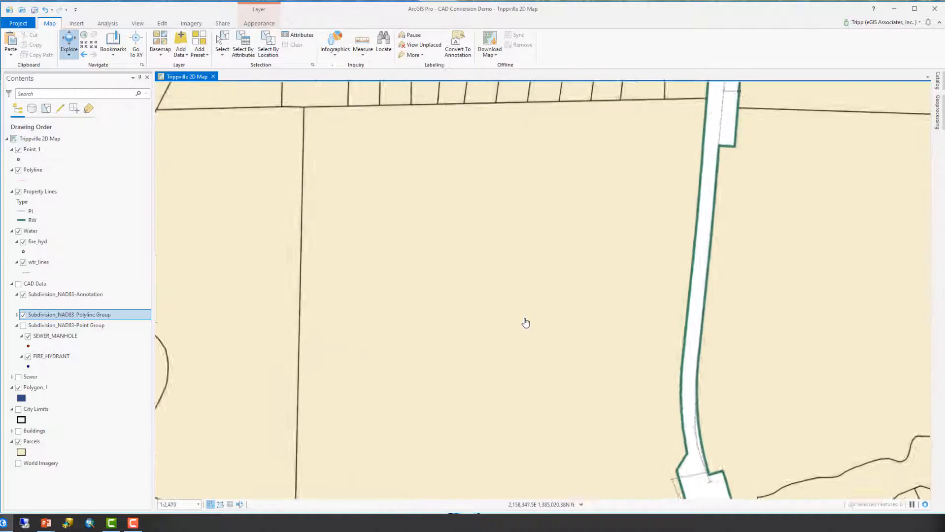
{"action": "scroll", "coordinate": [524, 325], "scroll_direction": "down", "scroll_amount": 1}
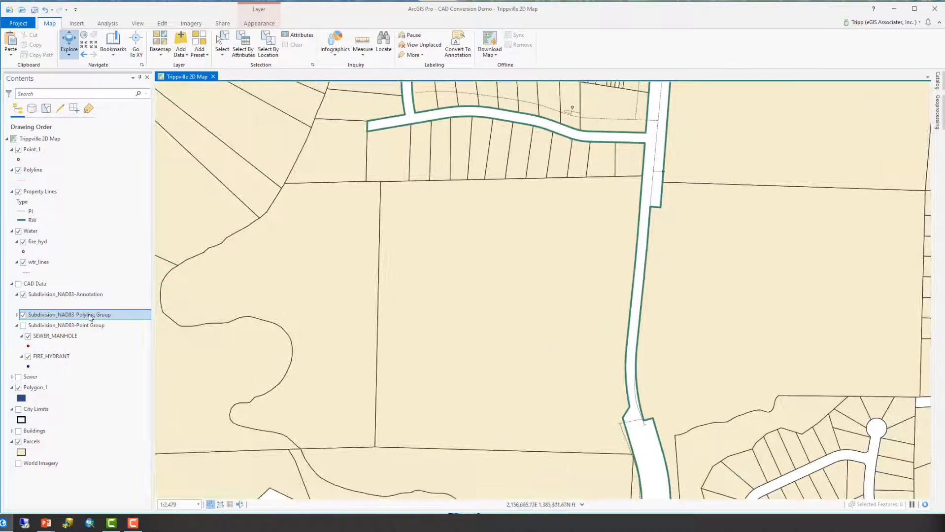
{"action": "left_click", "coordinate": [19, 284]}
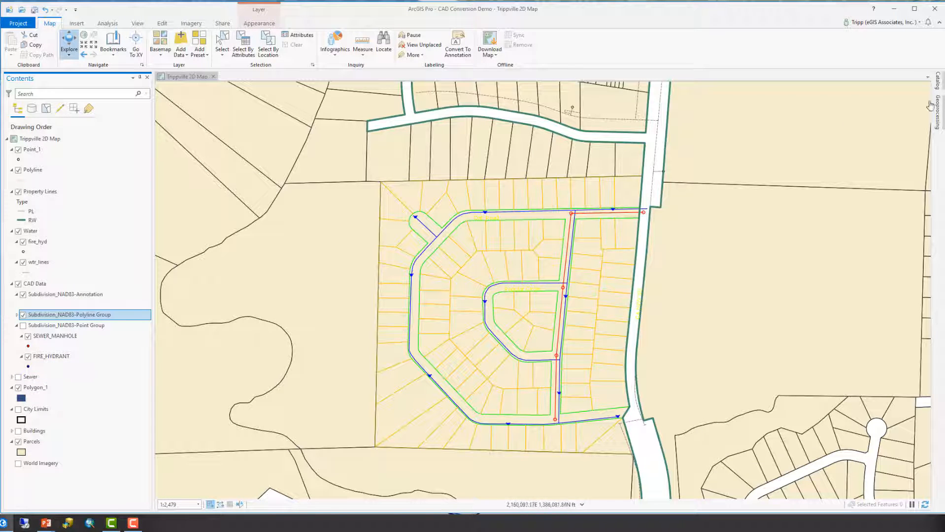
Open the Feature Class to Feature Class tool from the To Geodatabase conversion toolset.
{"action": "left_click", "coordinate": [939, 114]}
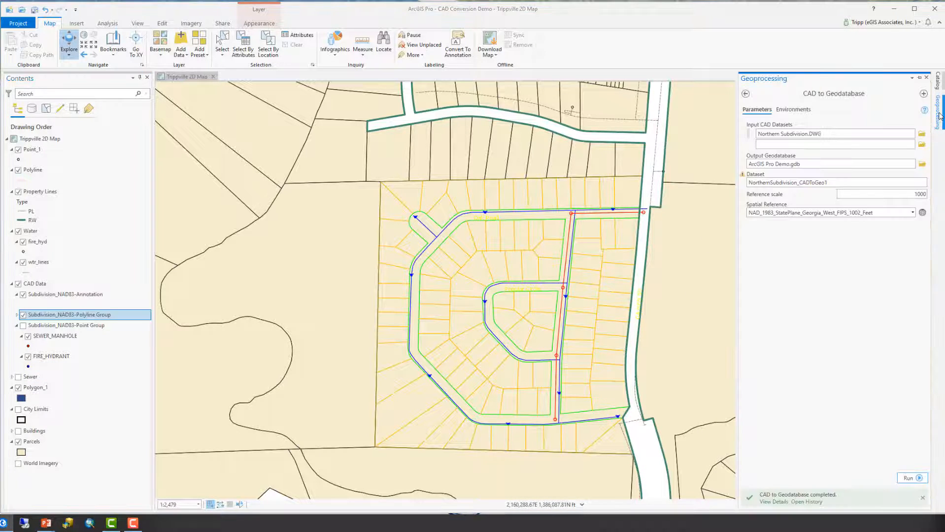
{"action": "left_click", "coordinate": [746, 94]}
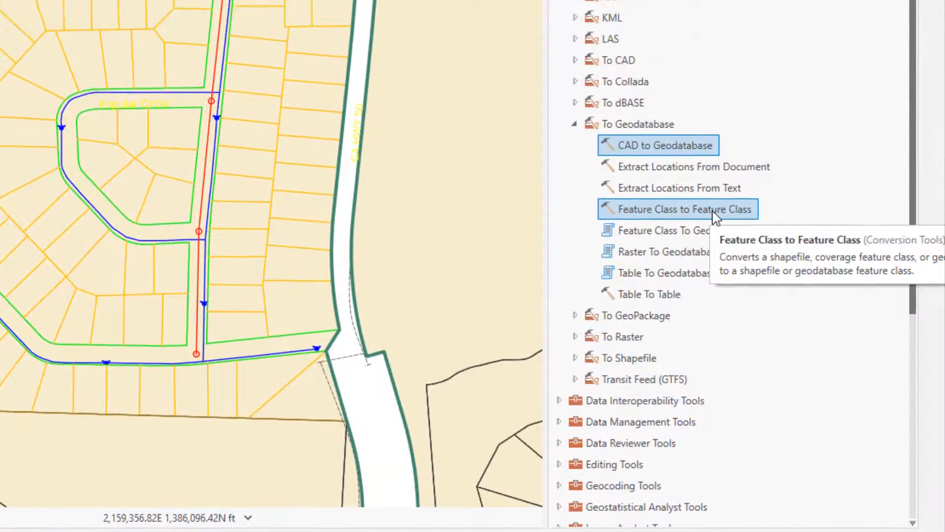
{"action": "left_click", "coordinate": [713, 213]}
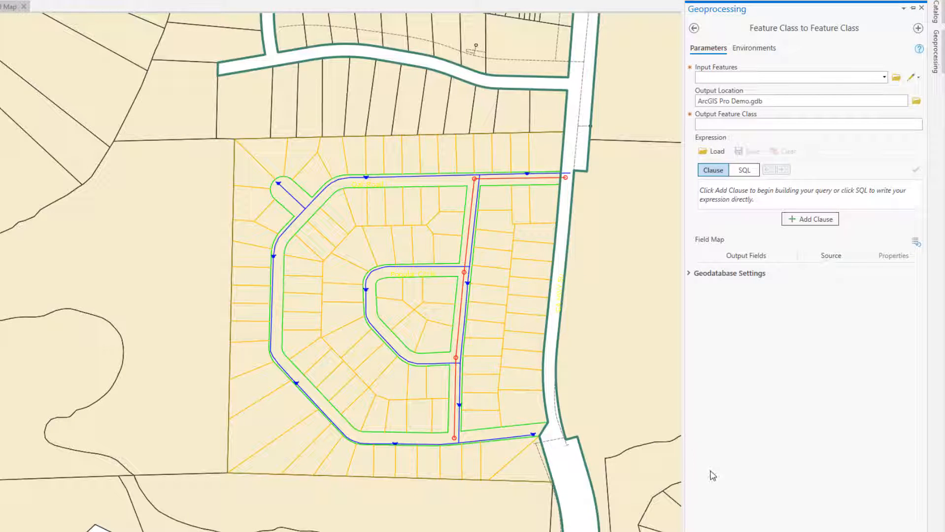
Set the input features to the CAD Polyline Group's WATER_LINE layer and name the output feature class Waterlines_From_CAD.
{"action": "left_click", "coordinate": [884, 77]}
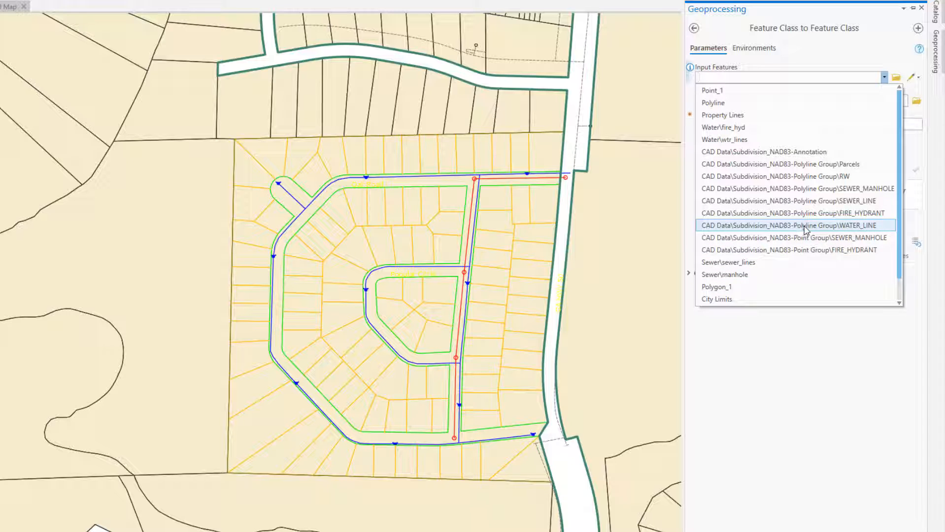
{"action": "left_click", "coordinate": [851, 229]}
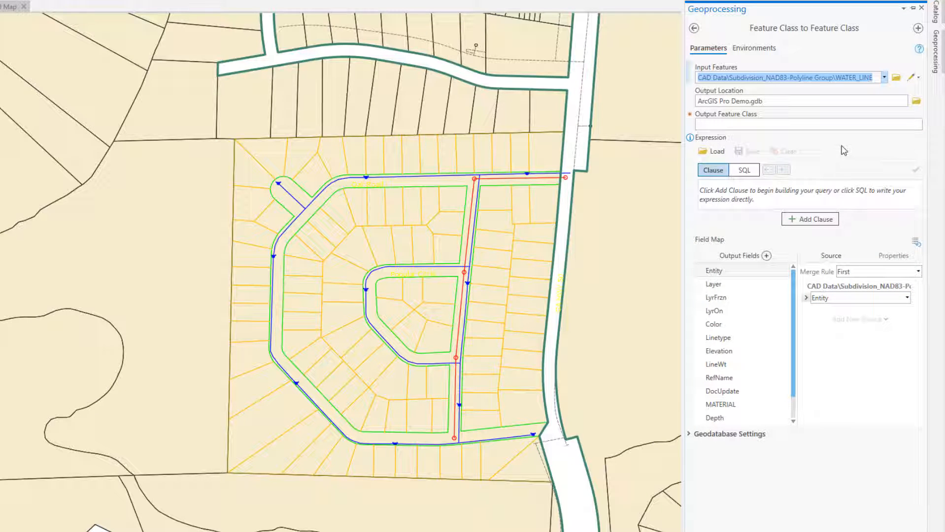
{"action": "left_click", "coordinate": [786, 126]}
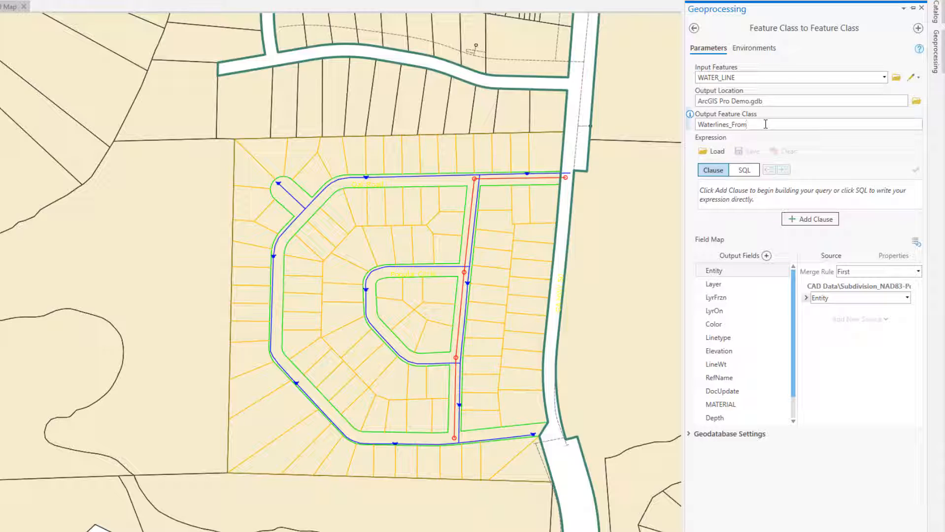
{"action": "type", "text": "CAD"}
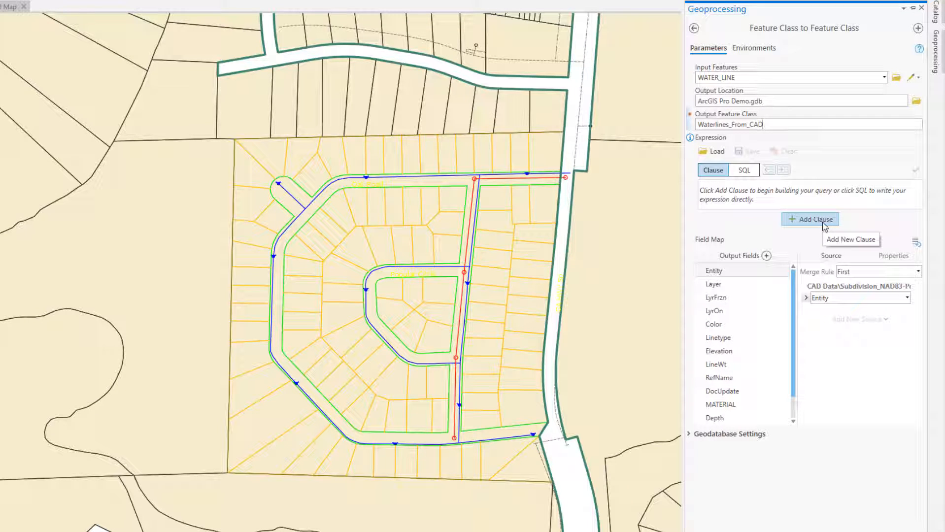
{"action": "left_click", "coordinate": [823, 222]}
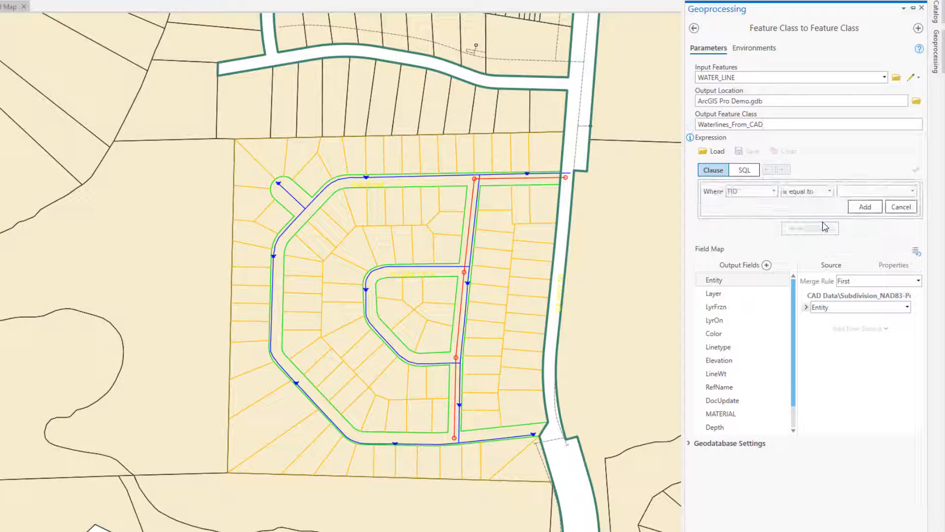
{"action": "left_click", "coordinate": [774, 192]}
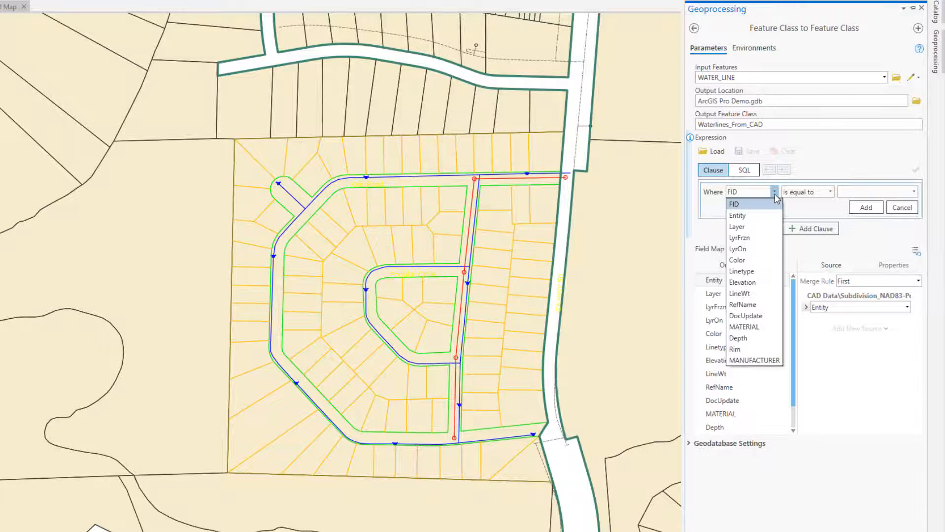
{"action": "left_click", "coordinate": [749, 228]}
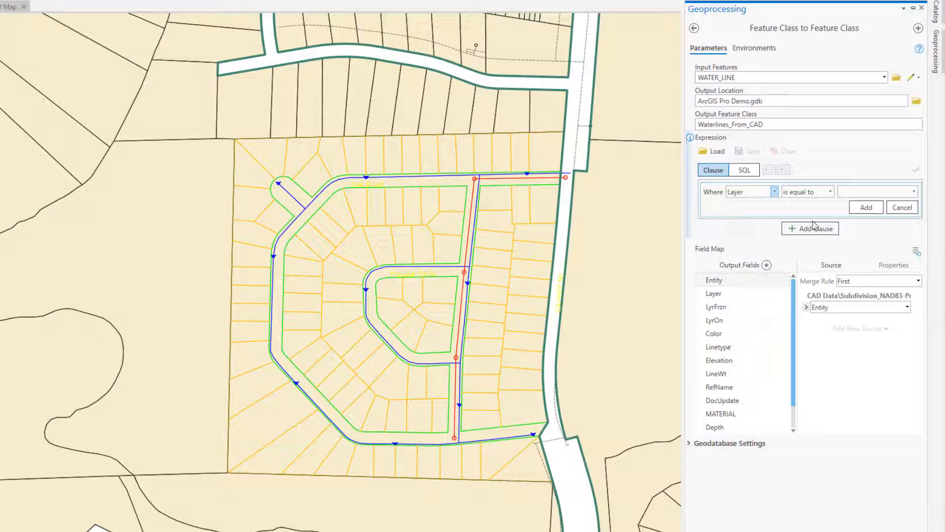
{"action": "left_click", "coordinate": [915, 191]}
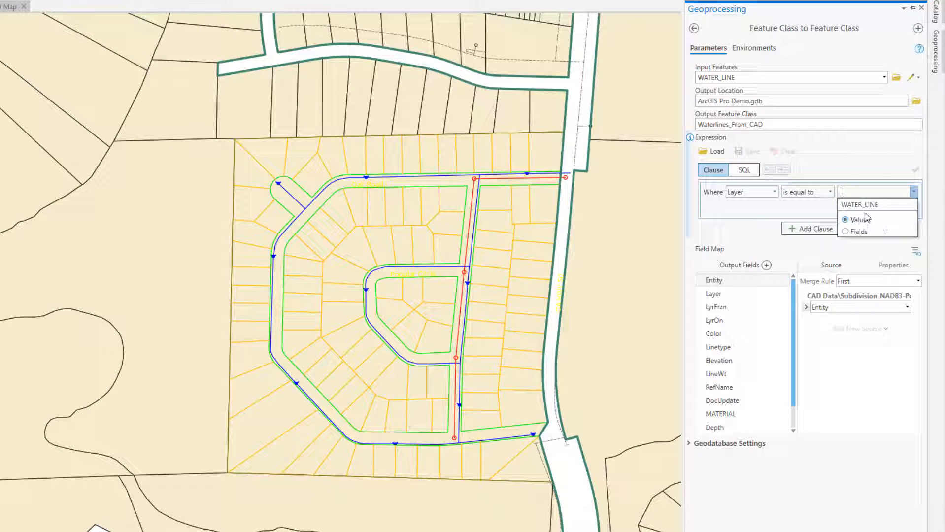
{"action": "left_click", "coordinate": [862, 204]}
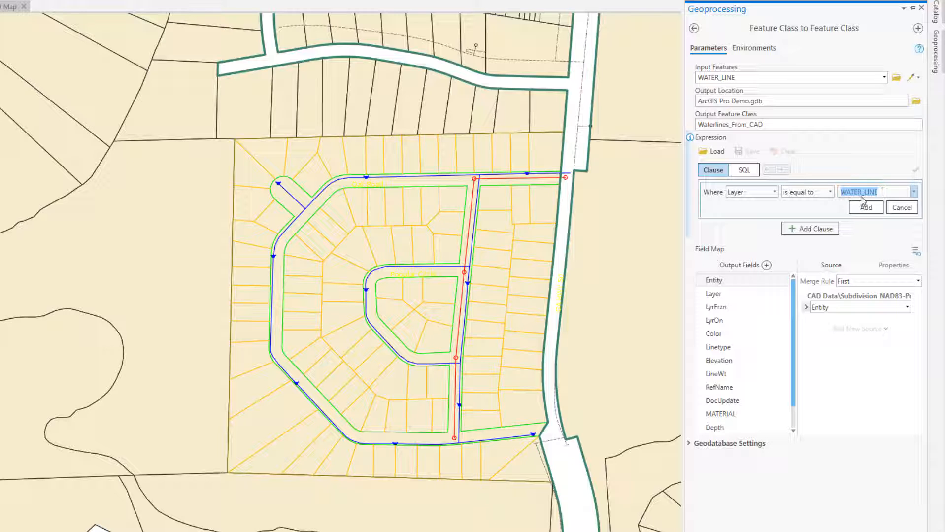
{"action": "left_click", "coordinate": [903, 209]}
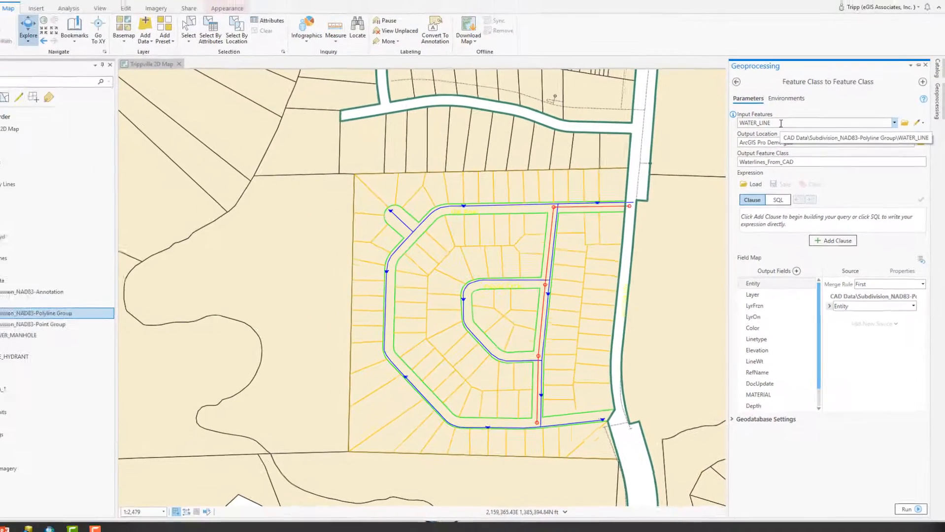
Expand the Subdivision_NAD83-Polyline Group to inspect its WATER_LINE sublayer.
{"action": "left_click", "coordinate": [17, 316]}
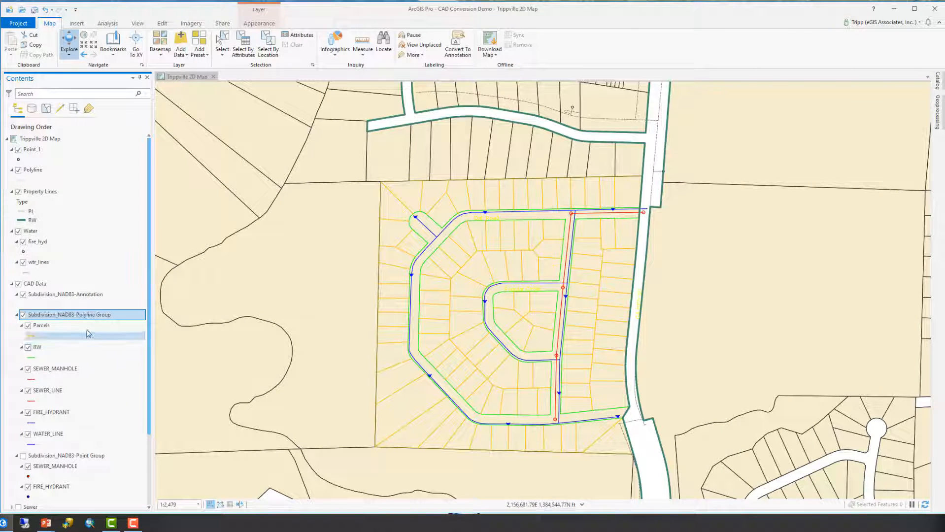
{"action": "scroll", "coordinate": [99, 319], "scroll_direction": "down", "scroll_amount": 1}
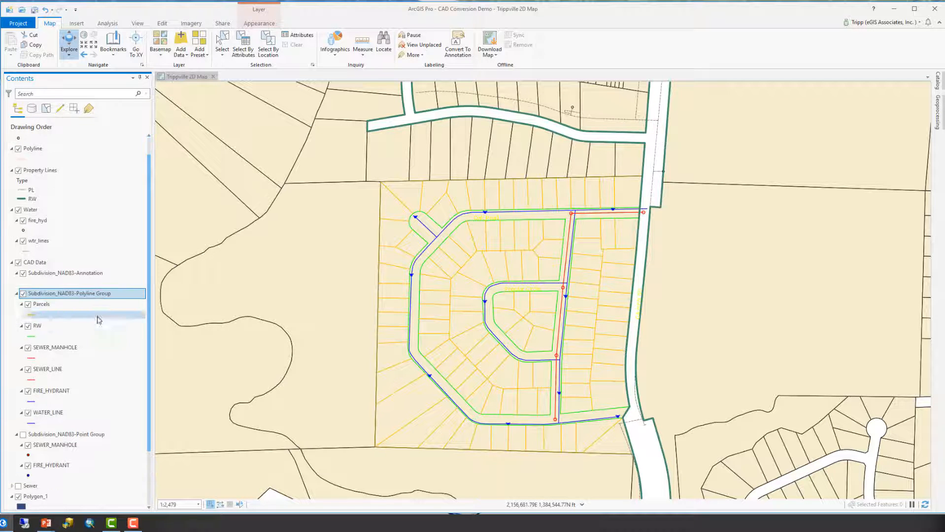
{"action": "left_click", "coordinate": [28, 414]}
{"action": "left_click", "coordinate": [28, 414]}
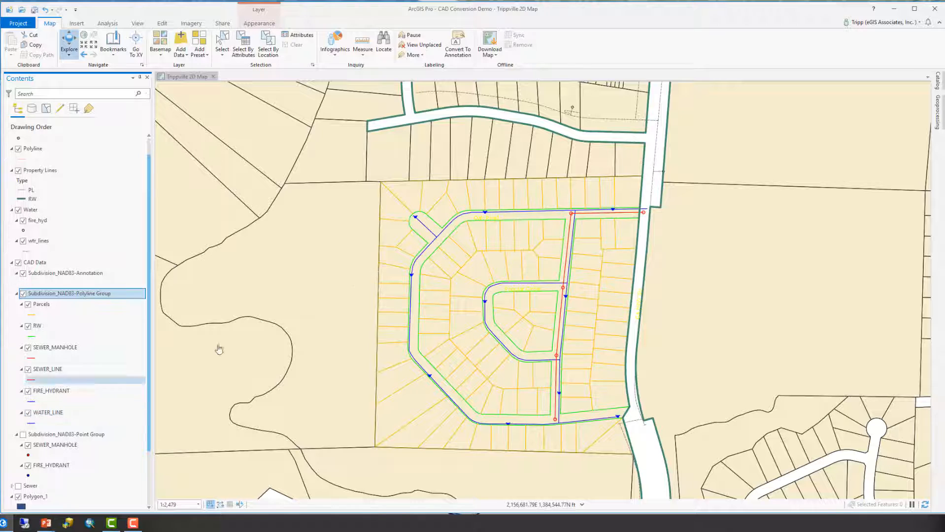
Run Feature Class to Feature Class to export the water lines into ArcGIS Pro Demo.gdb.
{"action": "left_click", "coordinate": [939, 113]}
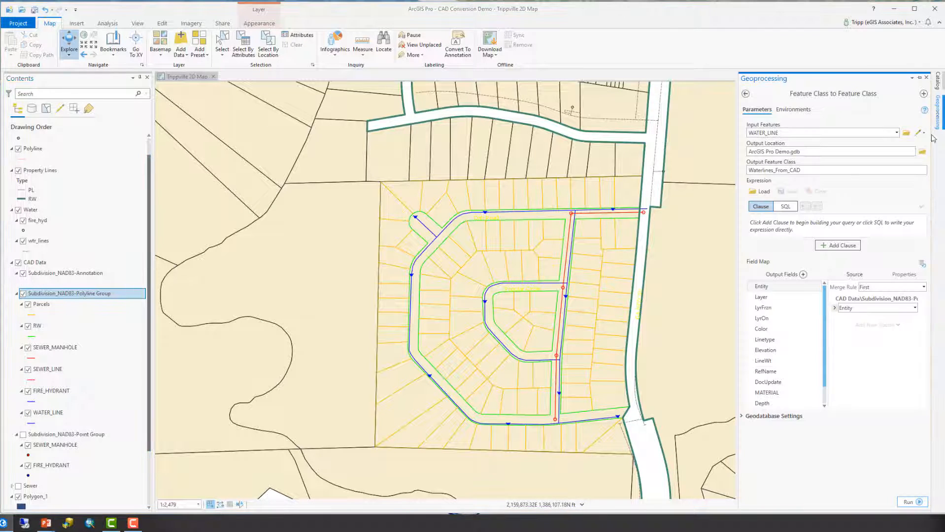
{"action": "left_click", "coordinate": [815, 171]}
{"action": "left_click", "coordinate": [819, 152]}
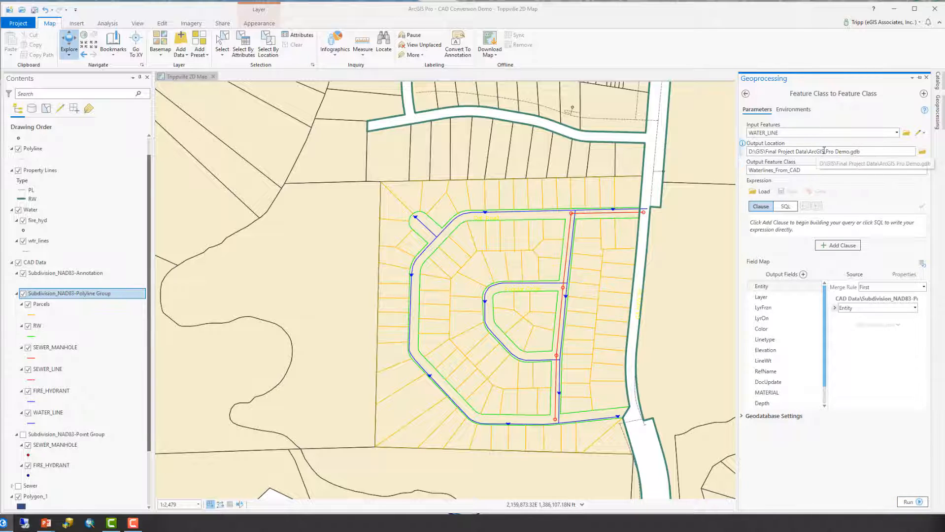
{"action": "left_click", "coordinate": [808, 171]}
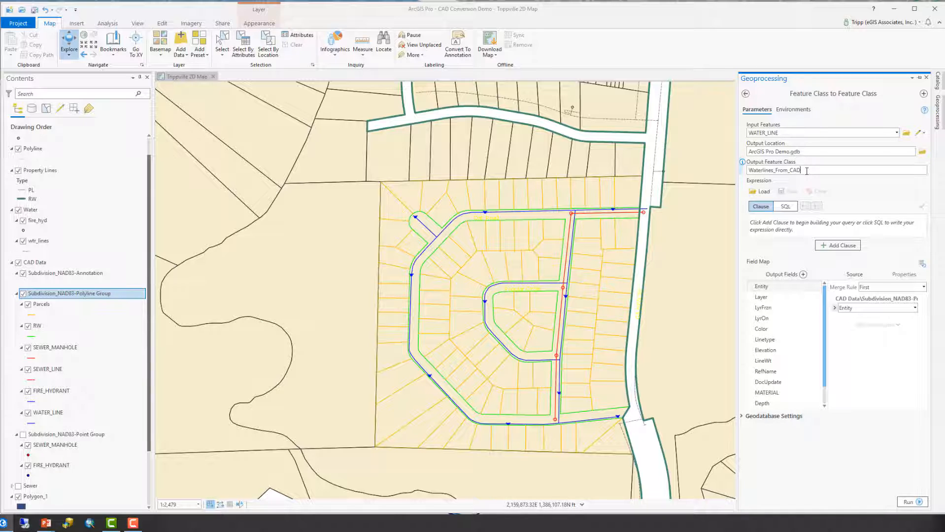
{"action": "left_click", "coordinate": [917, 500]}
{"action": "left_click", "coordinate": [916, 501]}
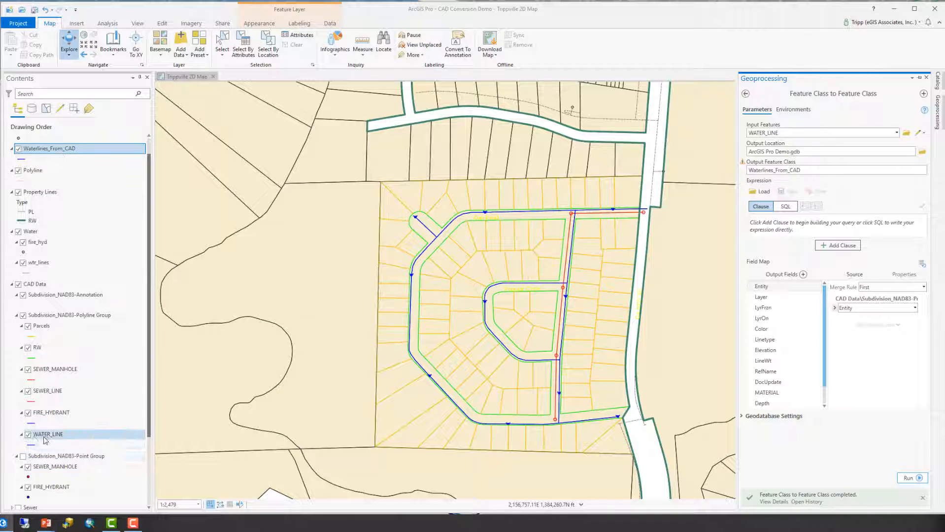
Turn off the CAD WATER_LINE layer and toggle Waterlines_From_CAD to compare the exported lines.
{"action": "left_click", "coordinate": [28, 435]}
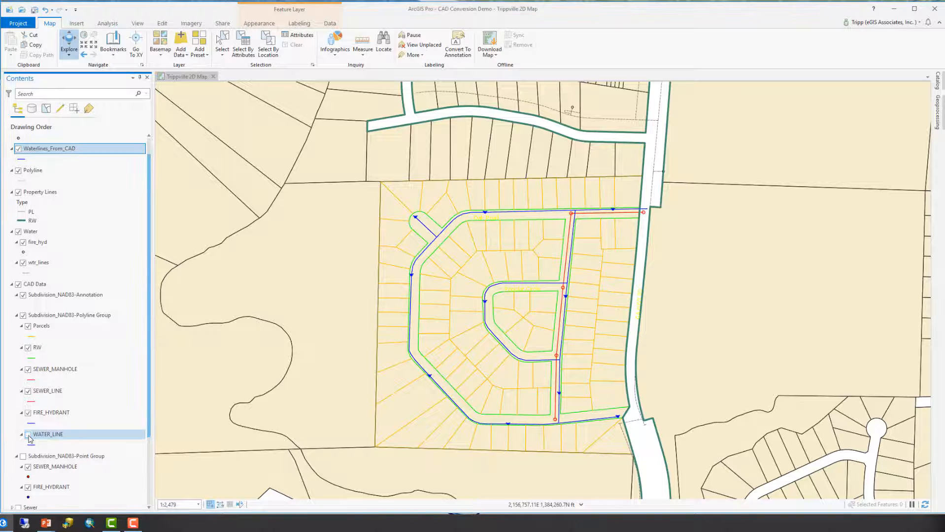
{"action": "left_click", "coordinate": [17, 149]}
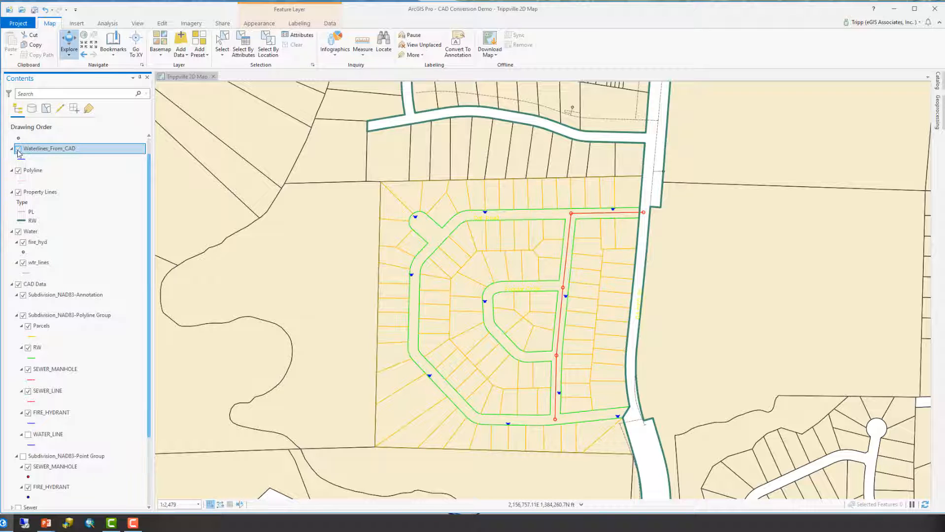
{"action": "left_click", "coordinate": [18, 150]}
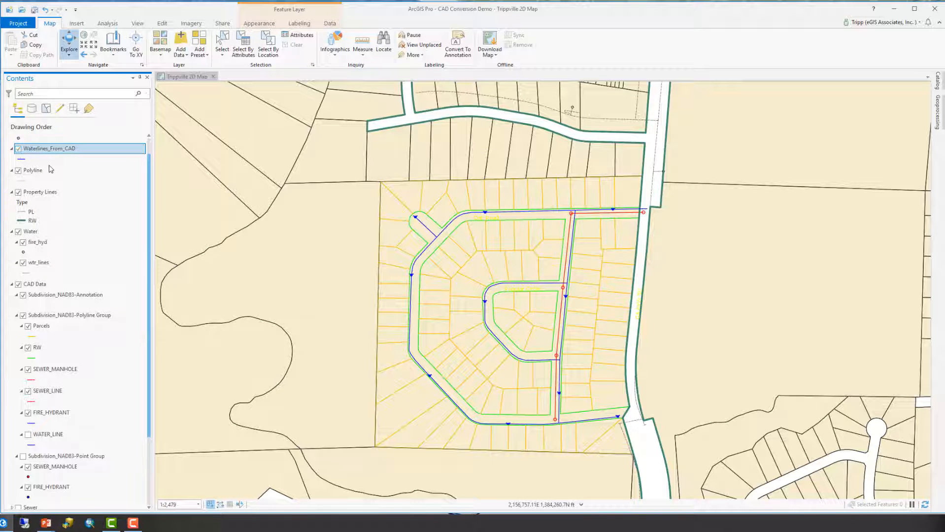
List layers by data source to check where Waterlines_From_CAD is stored, then return to drawing order.
{"action": "left_click", "coordinate": [32, 108]}
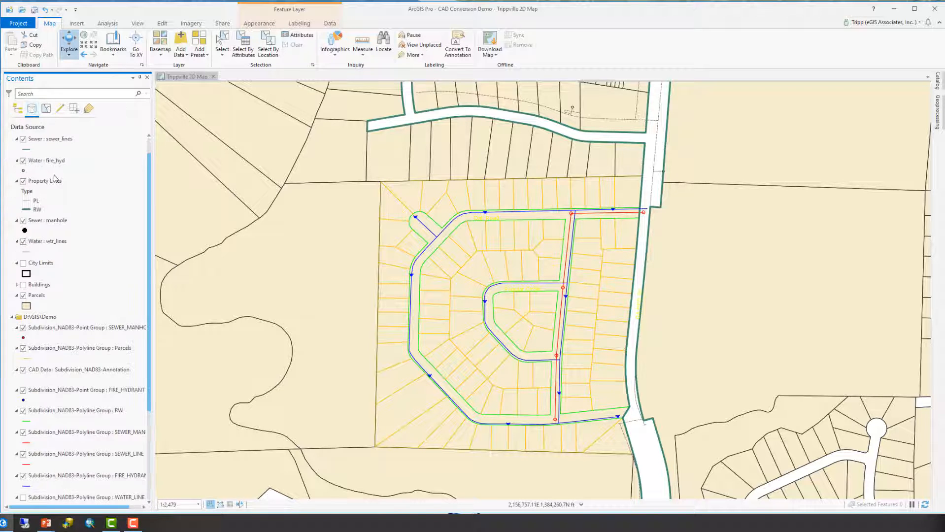
{"action": "scroll", "coordinate": [135, 296], "scroll_direction": "down", "scroll_amount": 5}
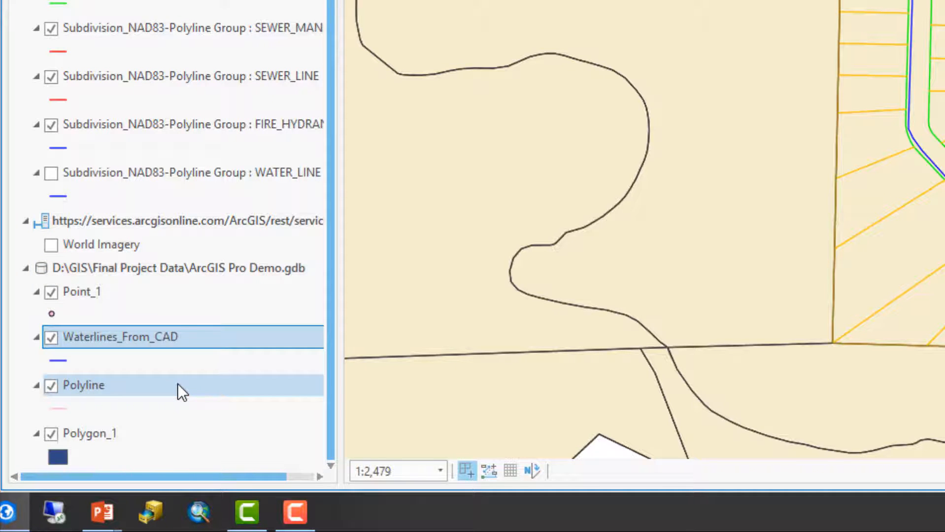
{"action": "key", "text": "F2"}
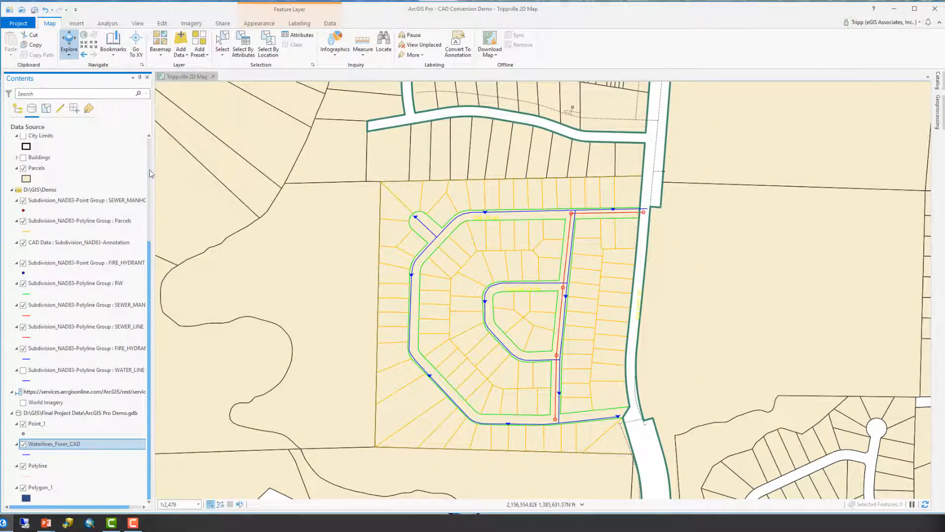
{"action": "scroll", "coordinate": [152, 175], "scroll_direction": "up", "scroll_amount": 5}
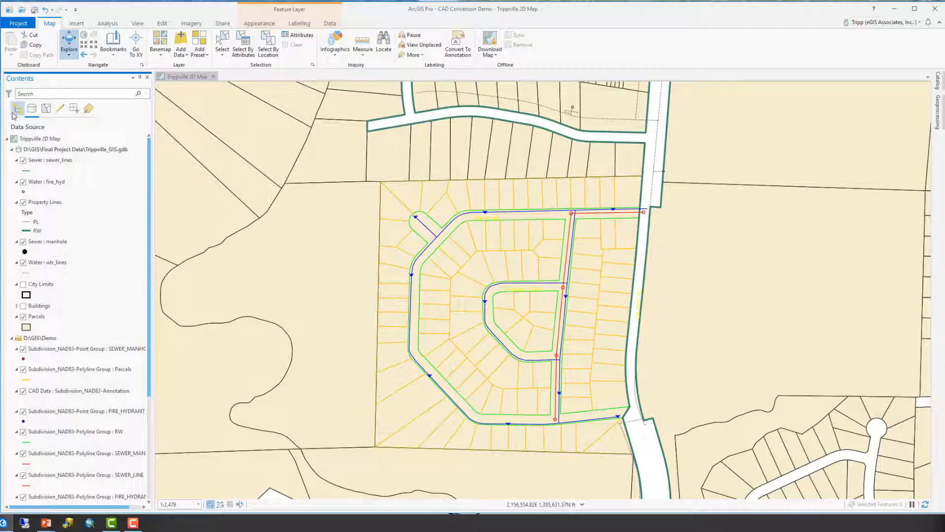
{"action": "left_click", "coordinate": [15, 113]}
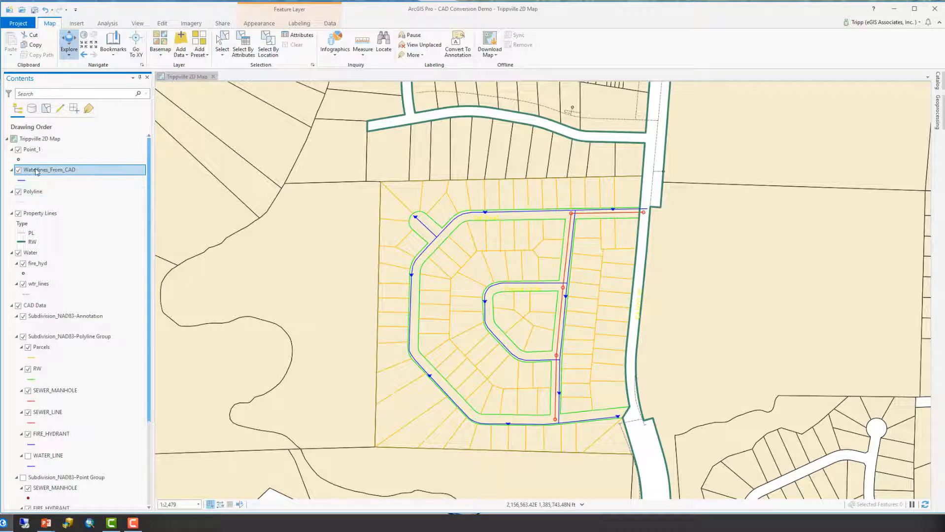
Hide Waterlines_From_CAD and list layers by selection to change selectability of the CAD SEWER_LINE and RW layers.
{"action": "left_click", "coordinate": [18, 170]}
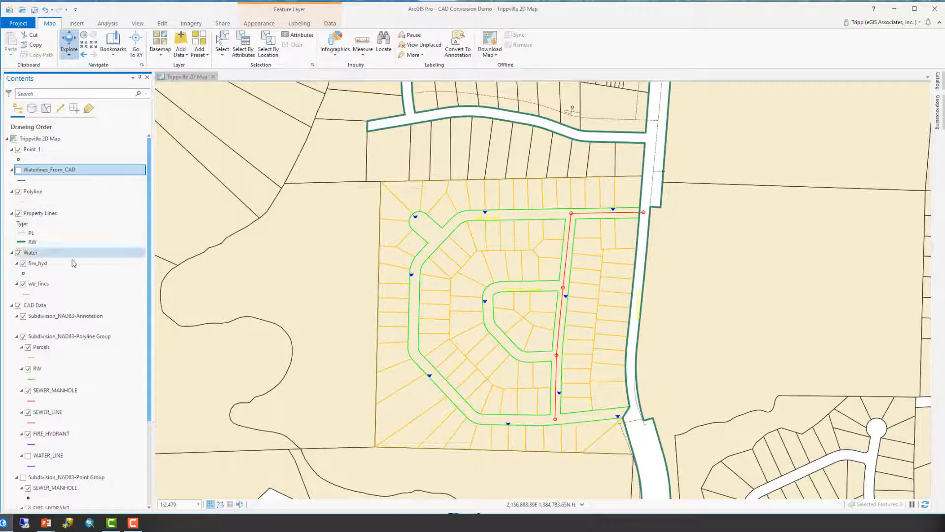
{"action": "left_click", "coordinate": [45, 108]}
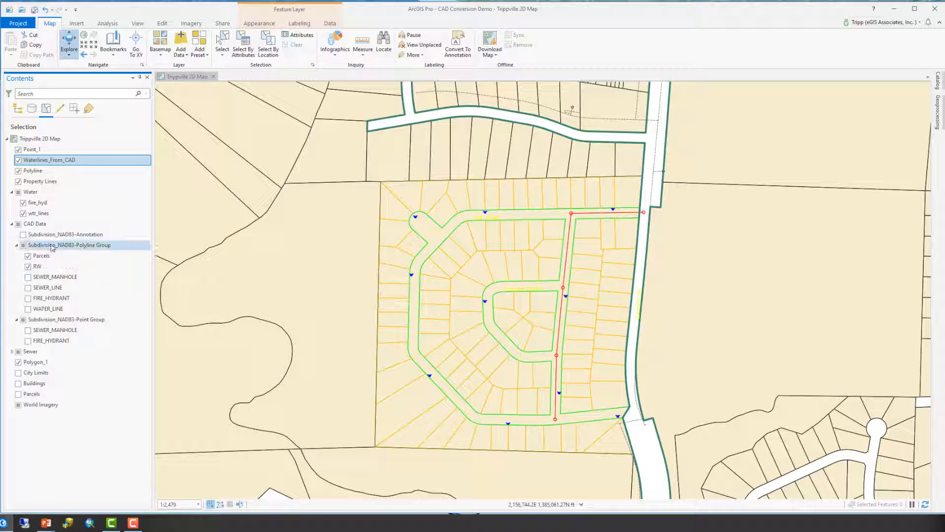
{"action": "left_click", "coordinate": [28, 288]}
{"action": "left_click", "coordinate": [28, 266]}
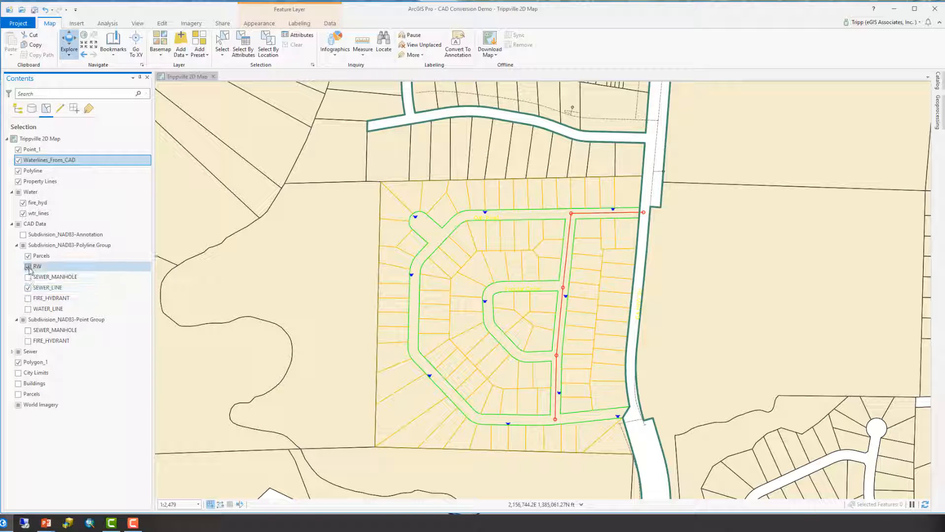
Make the CAD Parcels layer unselectable and check which layers are editable, expanding the Sewer group.
{"action": "left_click", "coordinate": [28, 256]}
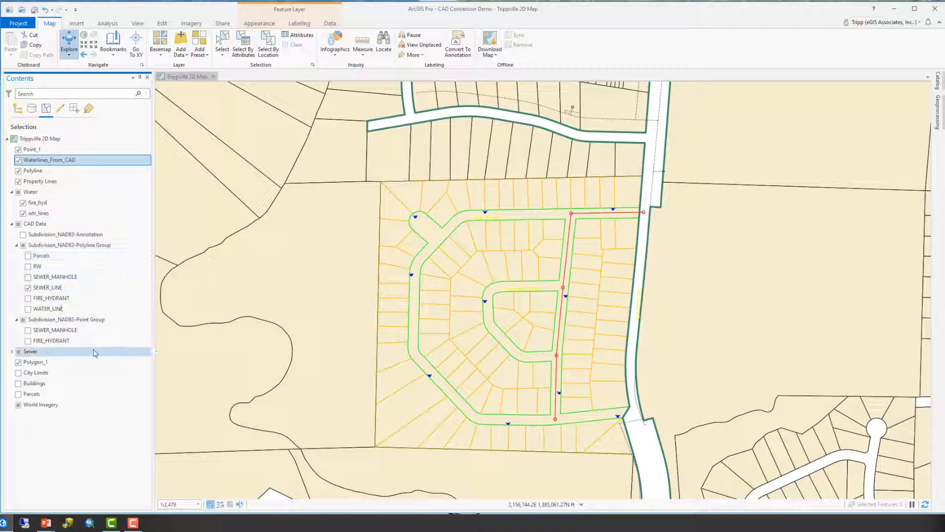
{"action": "left_click", "coordinate": [60, 108]}
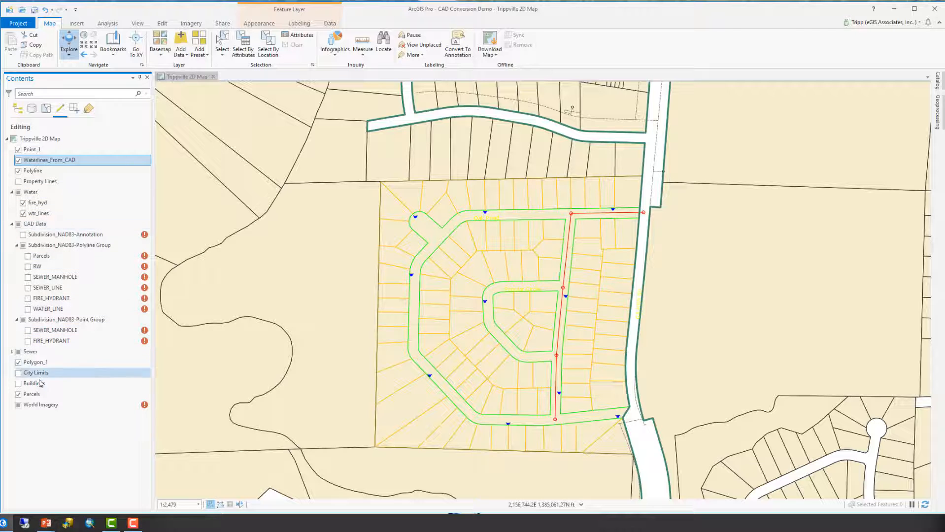
{"action": "left_click", "coordinate": [12, 352]}
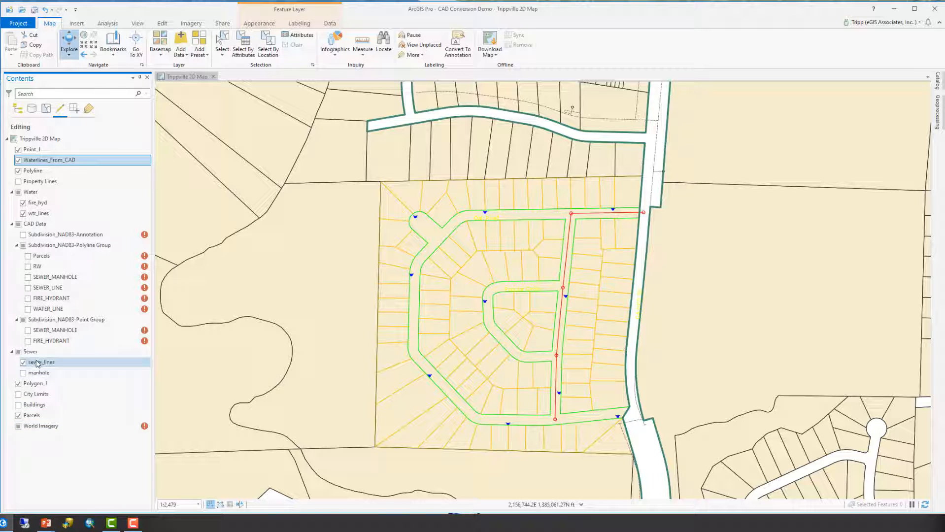
{"action": "left_click", "coordinate": [46, 108]}
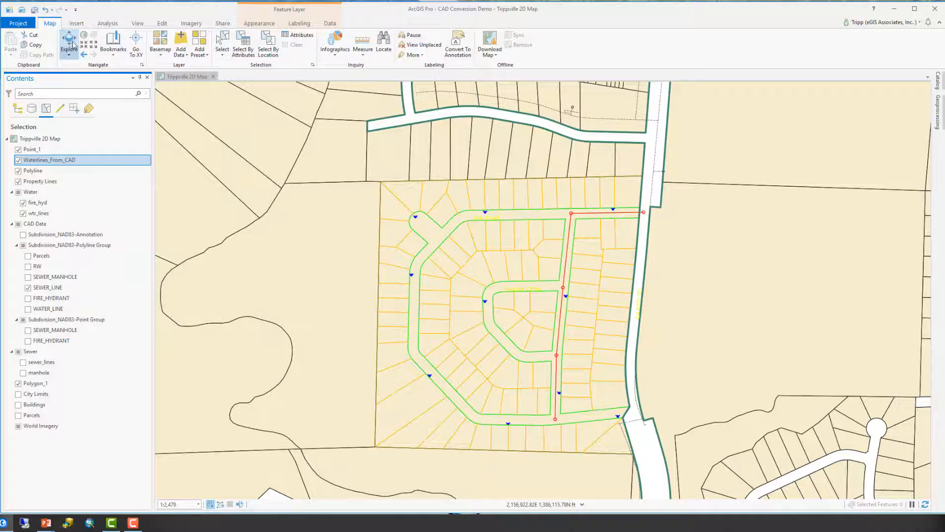
Zoom to the subdivision's north-south street and select the CAD sewer line features running along it.
{"action": "left_click", "coordinate": [72, 46]}
{"action": "scroll", "coordinate": [530, 330], "scroll_direction": "up", "scroll_amount": 5}
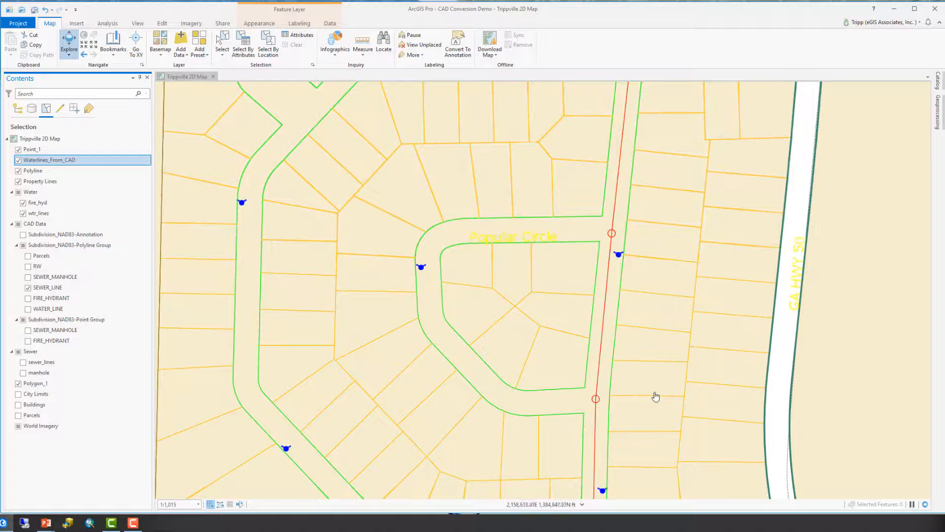
{"action": "left_click_drag", "start_coordinate": [661, 342], "coordinate": [487, 261]}
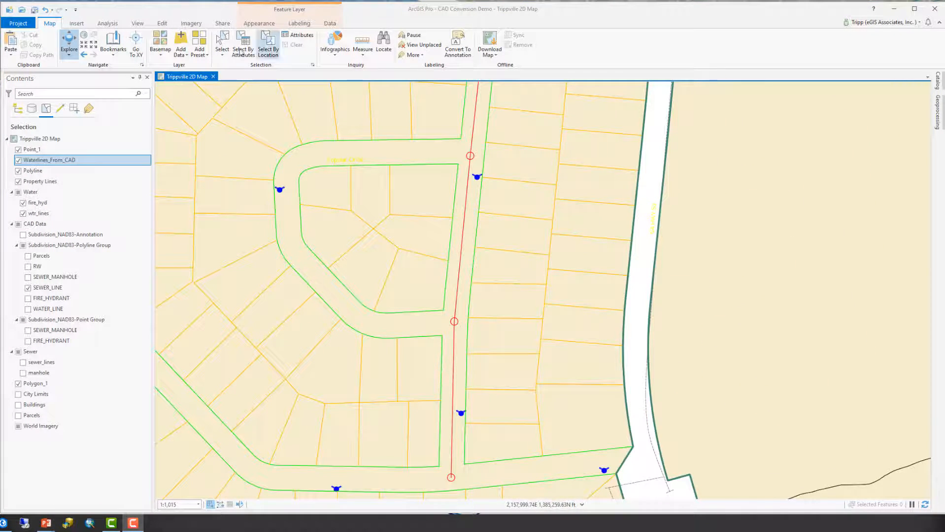
{"action": "left_click", "coordinate": [222, 42]}
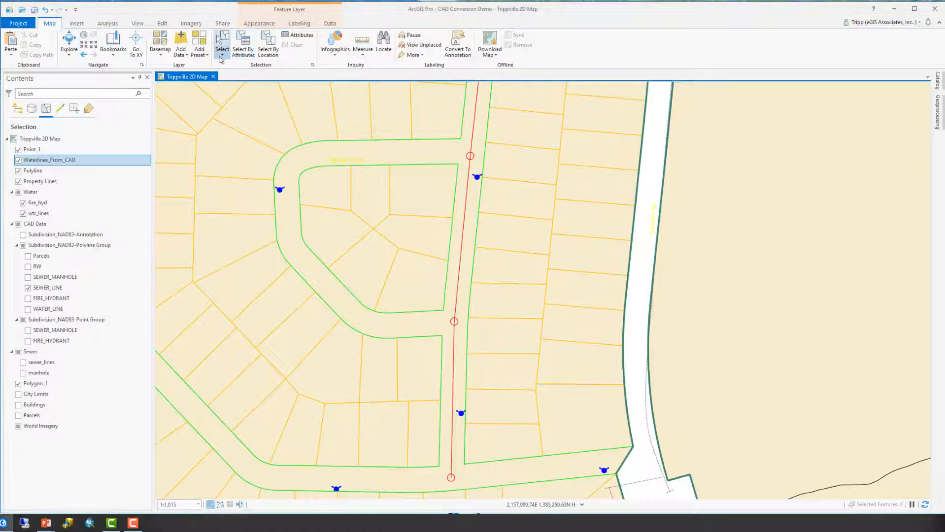
{"action": "left_click", "coordinate": [462, 260]}
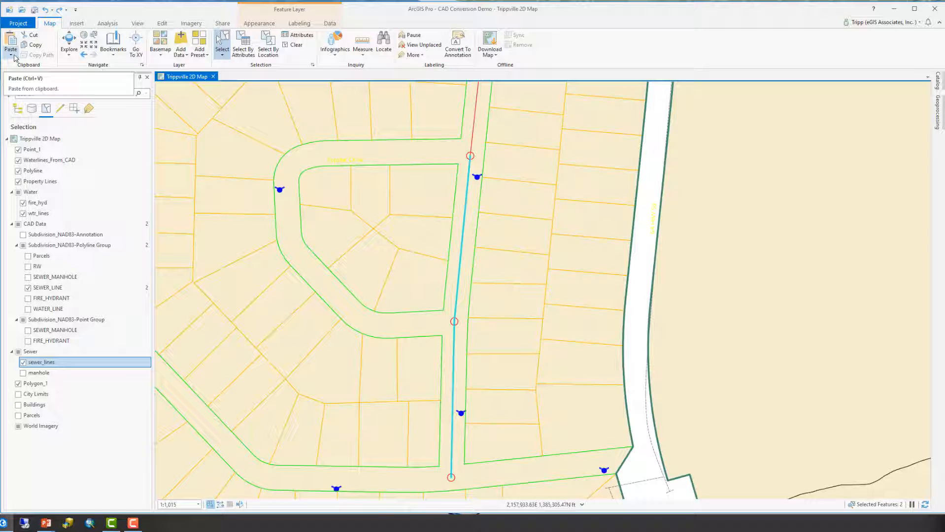
Paste Special the copied CAD sewer lines into the sewer_lines layer using the sewer_lines template.
{"action": "left_click", "coordinate": [9, 57]}
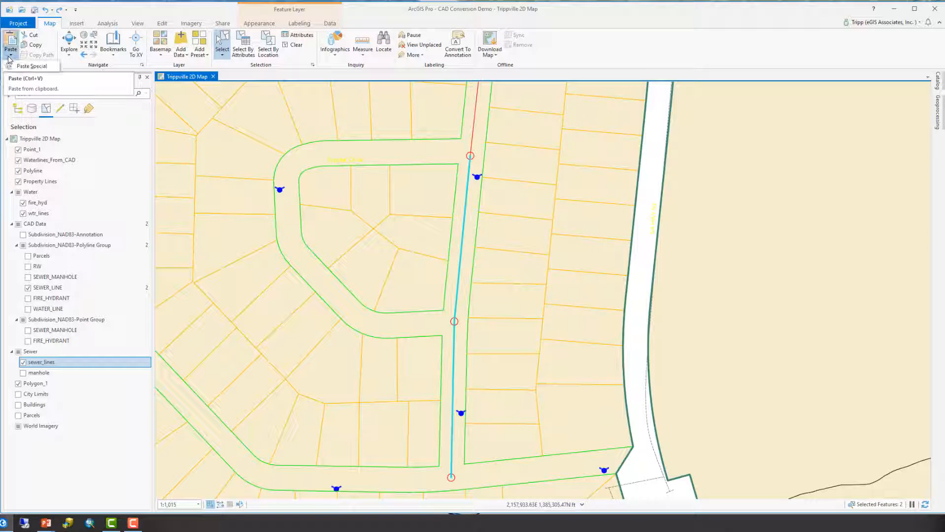
{"action": "left_click", "coordinate": [25, 65]}
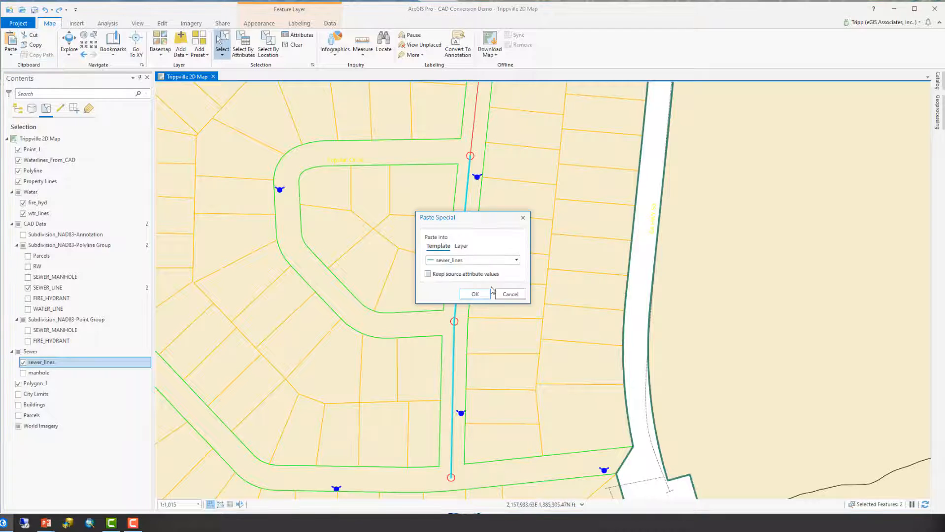
{"action": "left_click", "coordinate": [477, 262]}
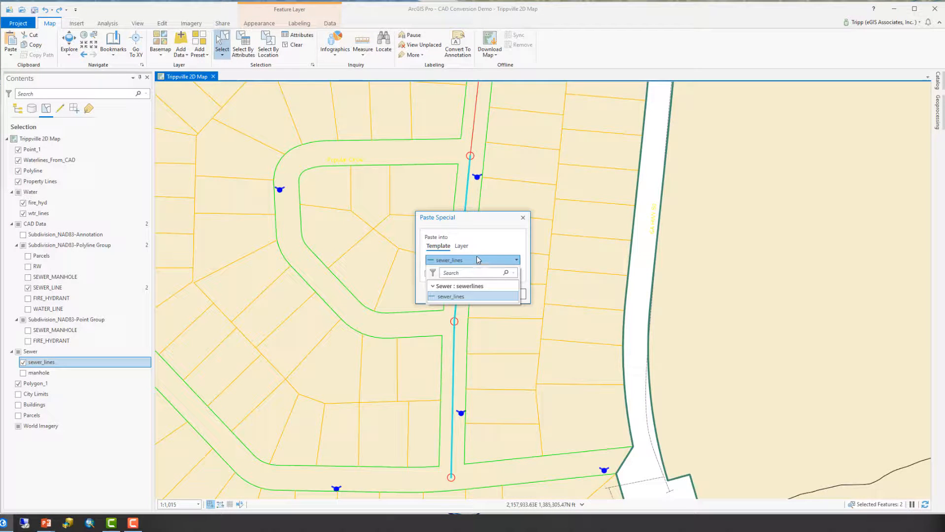
{"action": "left_click", "coordinate": [477, 260]}
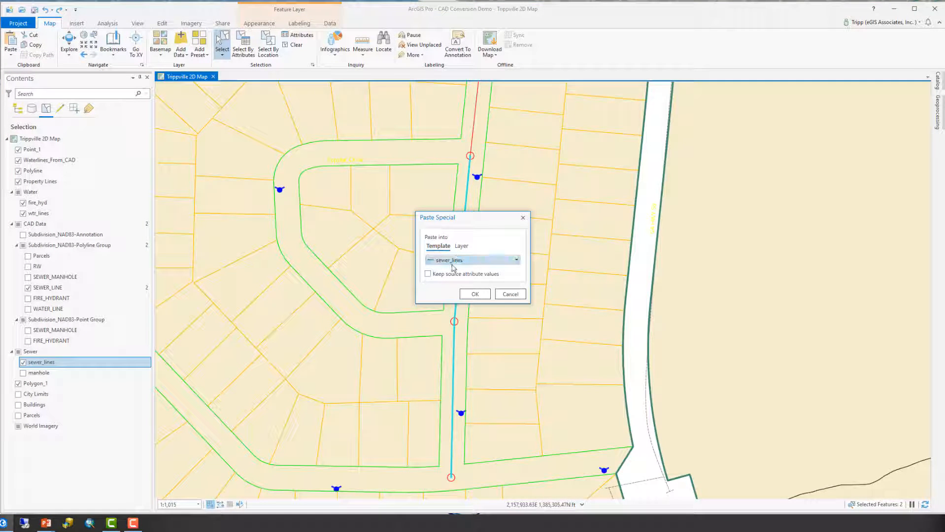
{"action": "left_click", "coordinate": [474, 295]}
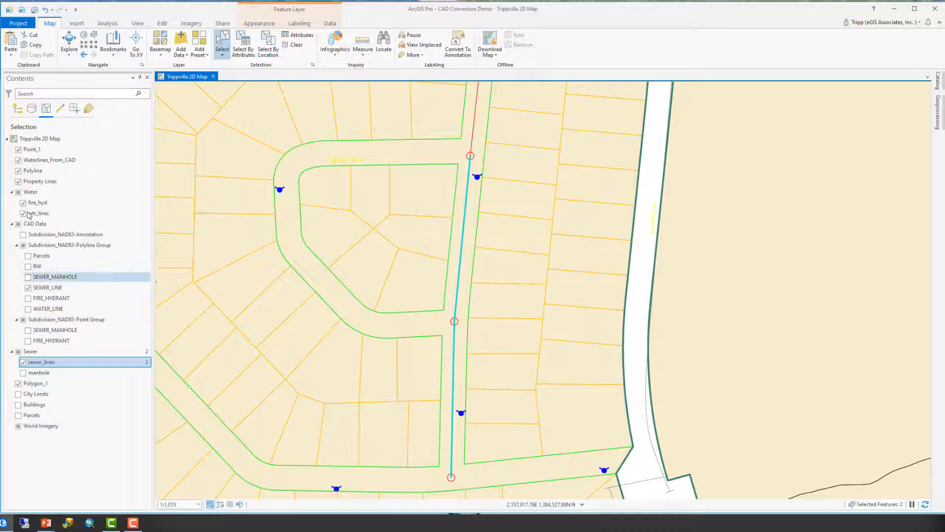
List layers by drawing order, hide the CAD SEWER_LINE layer and clear the selection.
{"action": "left_click", "coordinate": [20, 110]}
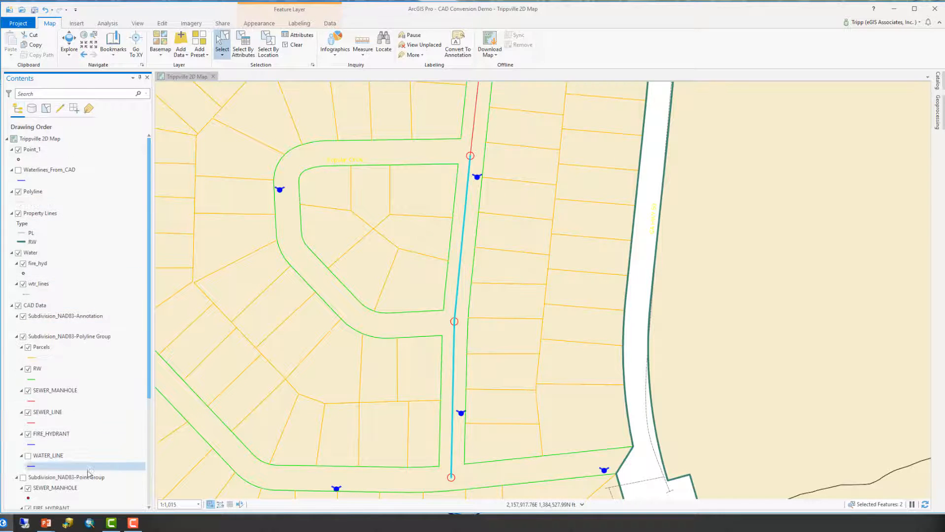
{"action": "scroll", "coordinate": [82, 389], "scroll_direction": "down", "scroll_amount": 2}
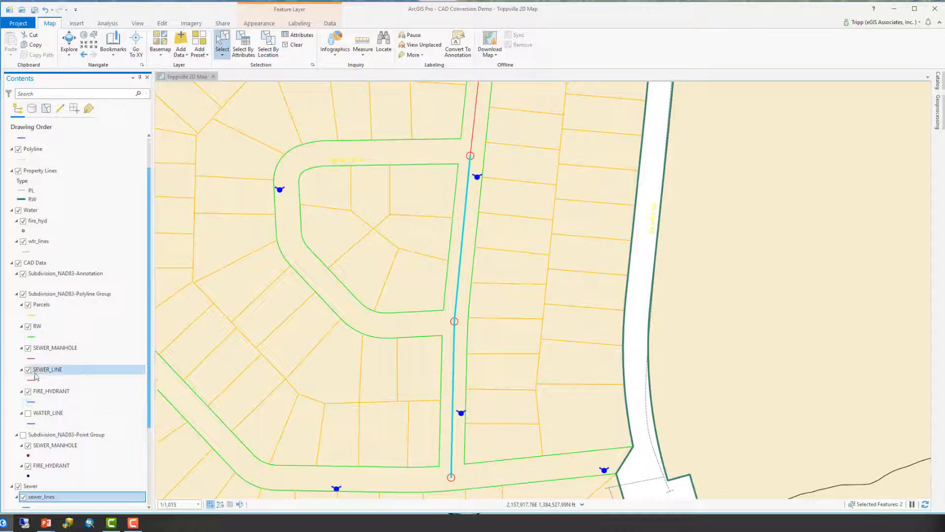
{"action": "left_click", "coordinate": [29, 371]}
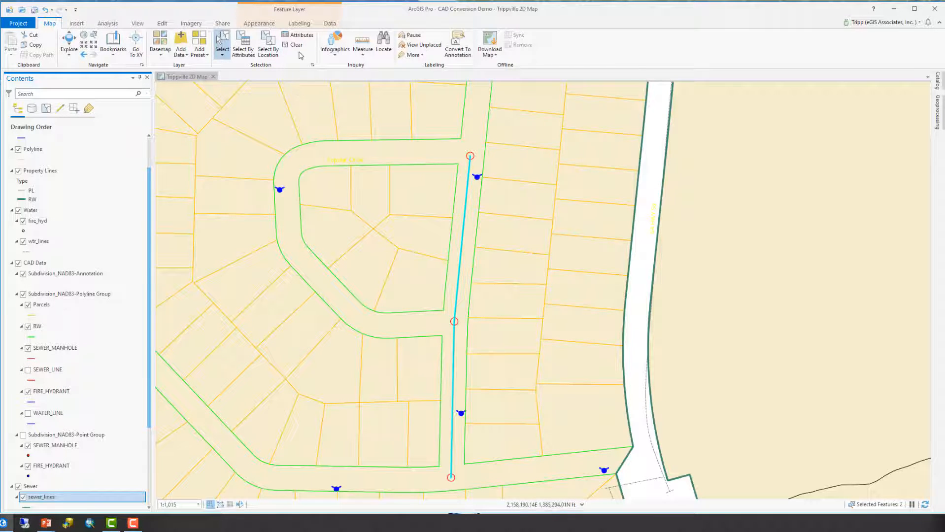
{"action": "left_click", "coordinate": [297, 46]}
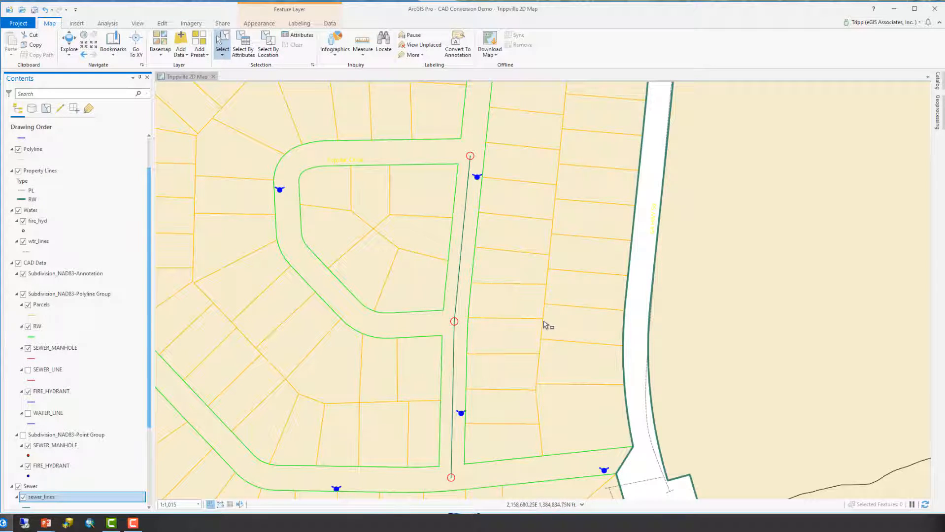
Toggle the sewer_lines layer off and on to compare the pasted sewer lines.
{"action": "scroll", "coordinate": [546, 325], "scroll_direction": "down", "scroll_amount": 1}
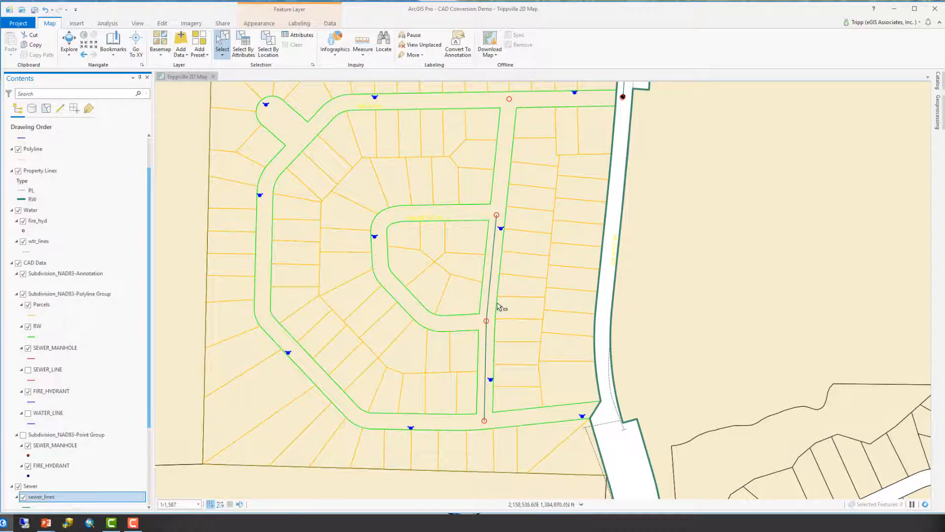
{"action": "scroll", "coordinate": [29, 418], "scroll_direction": "down", "scroll_amount": 4}
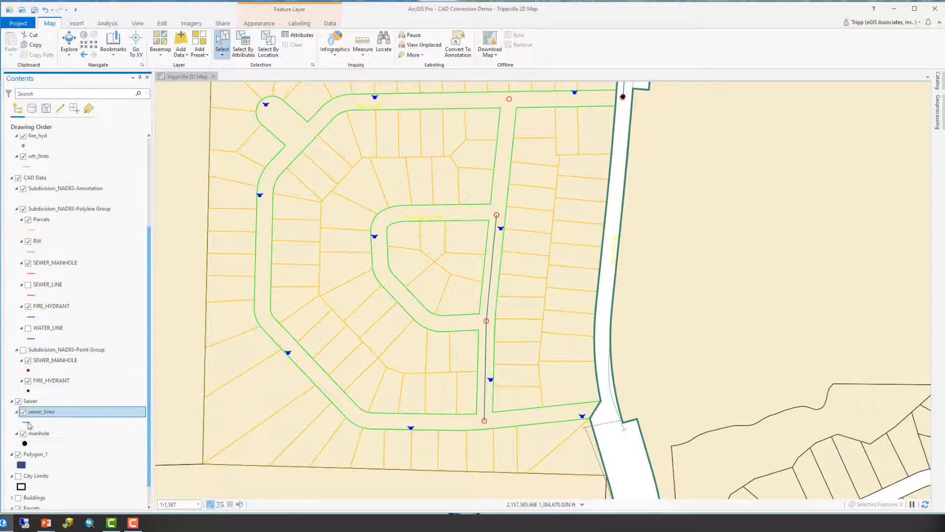
{"action": "left_click", "coordinate": [23, 413]}
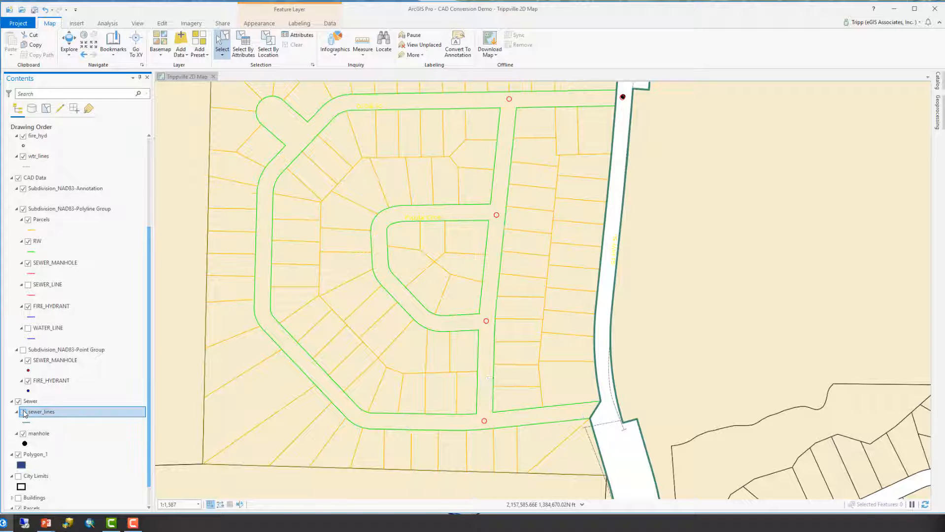
{"action": "left_click", "coordinate": [23, 413]}
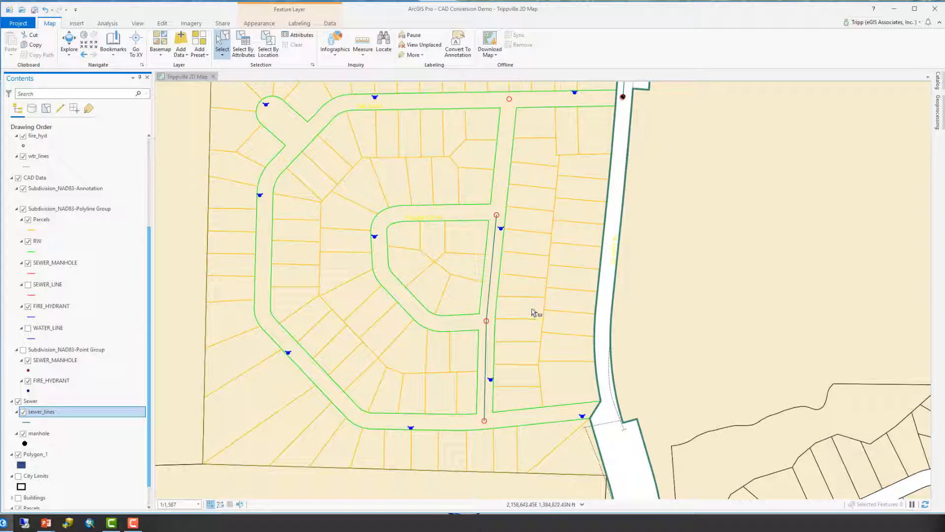
Zoom out over the subdivision and hide the CAD Data and Sewer group layers.
{"action": "left_click_drag", "start_coordinate": [533, 312], "coordinate": [542, 345]}
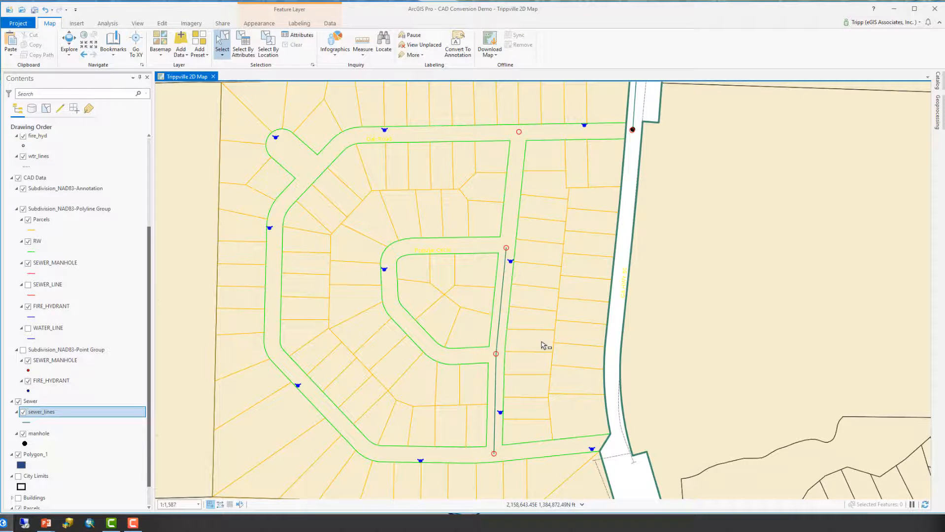
{"action": "scroll", "coordinate": [542, 345], "scroll_direction": "down", "scroll_amount": 2}
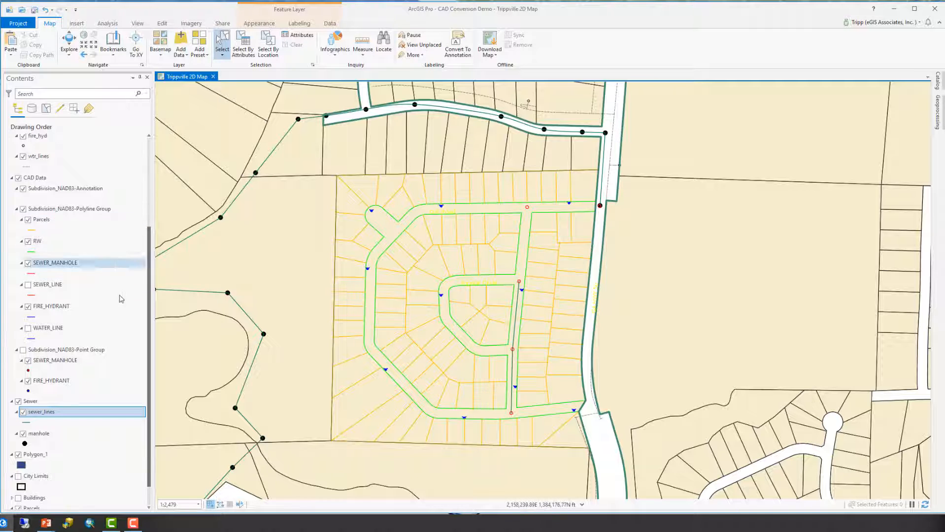
{"action": "left_click", "coordinate": [18, 178]}
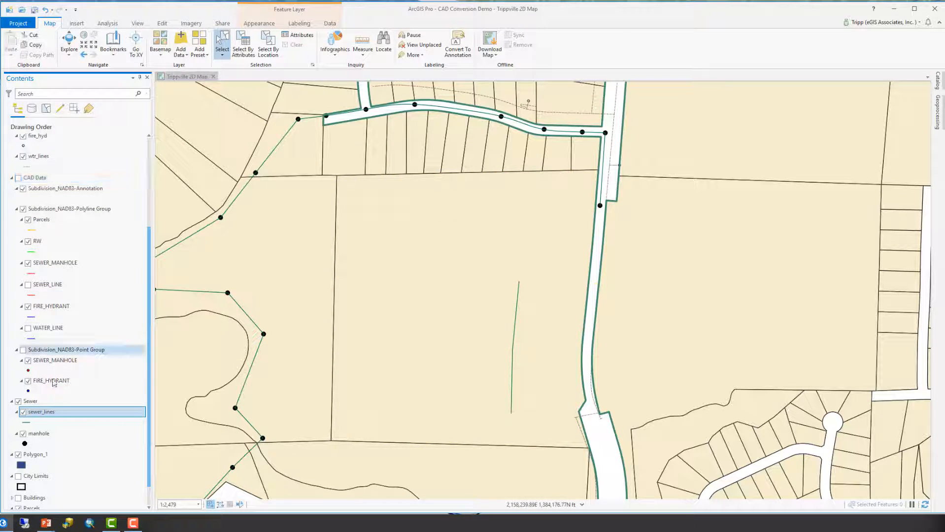
{"action": "left_click", "coordinate": [18, 401]}
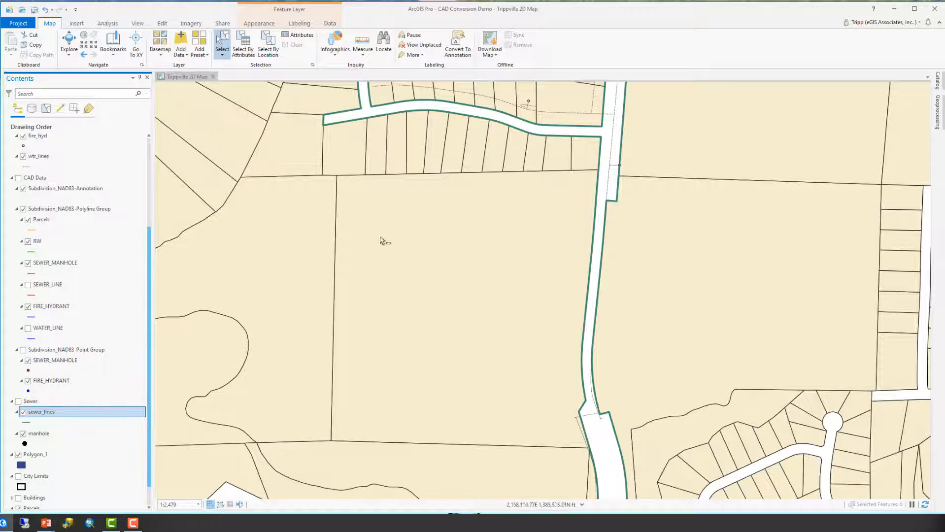
Identify a parcel with the Explore tool, close its pop-up, and show the CAD Data group again.
{"action": "left_click", "coordinate": [69, 42]}
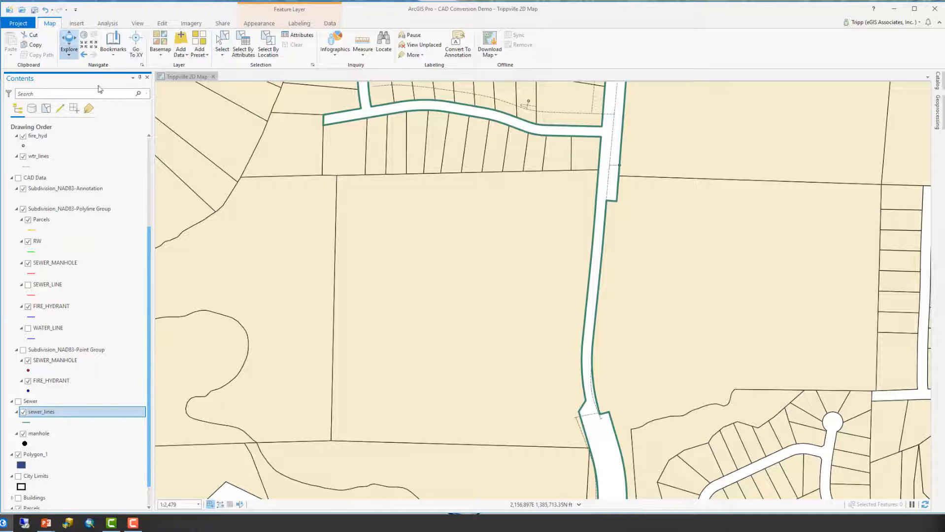
{"action": "left_click", "coordinate": [430, 262]}
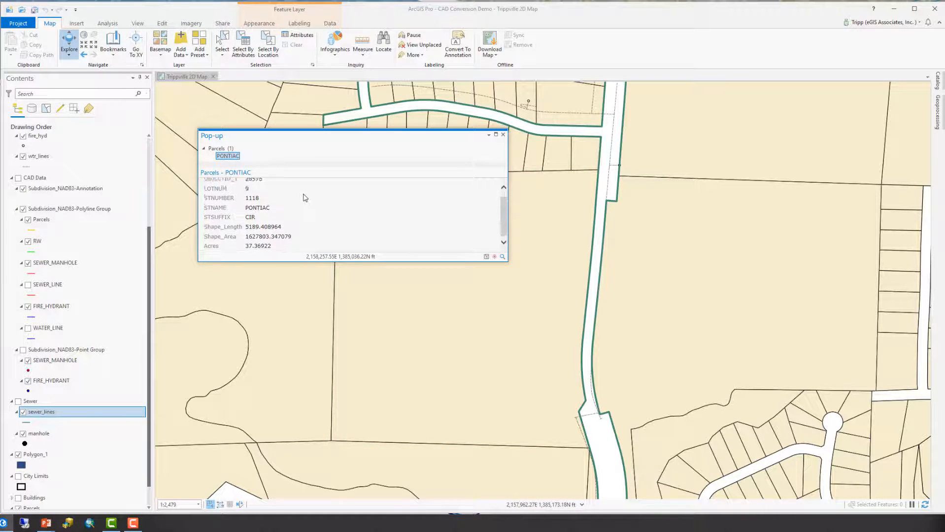
{"action": "left_click", "coordinate": [502, 135]}
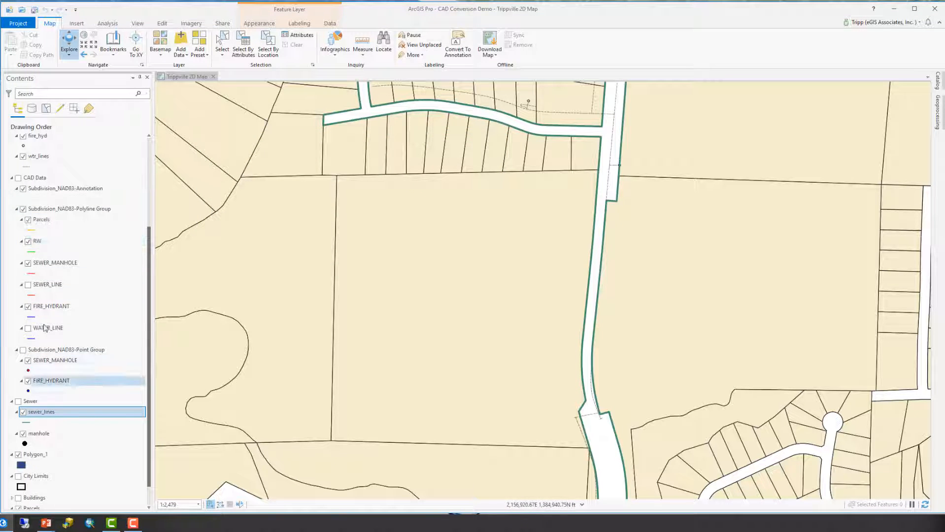
{"action": "left_click", "coordinate": [19, 178]}
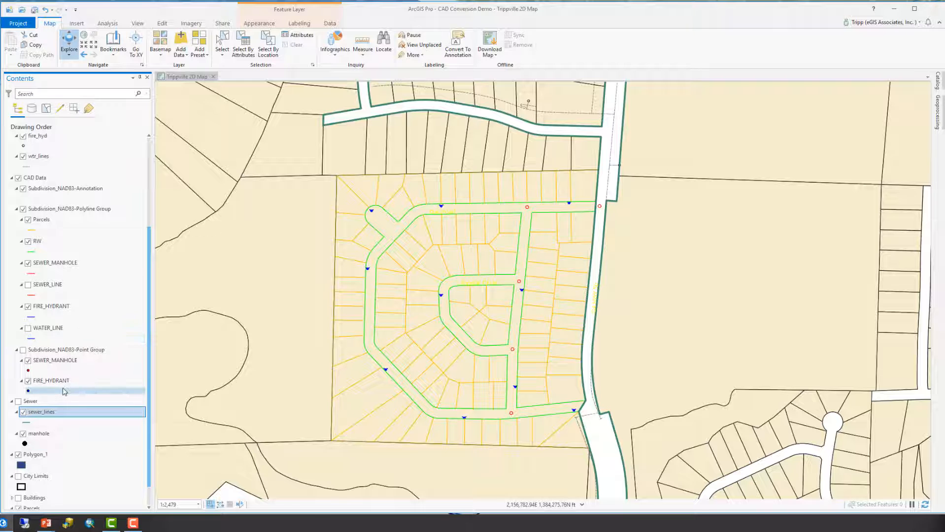
Review layer editability in the editing list, then return to the drawing order list.
{"action": "left_click", "coordinate": [60, 108]}
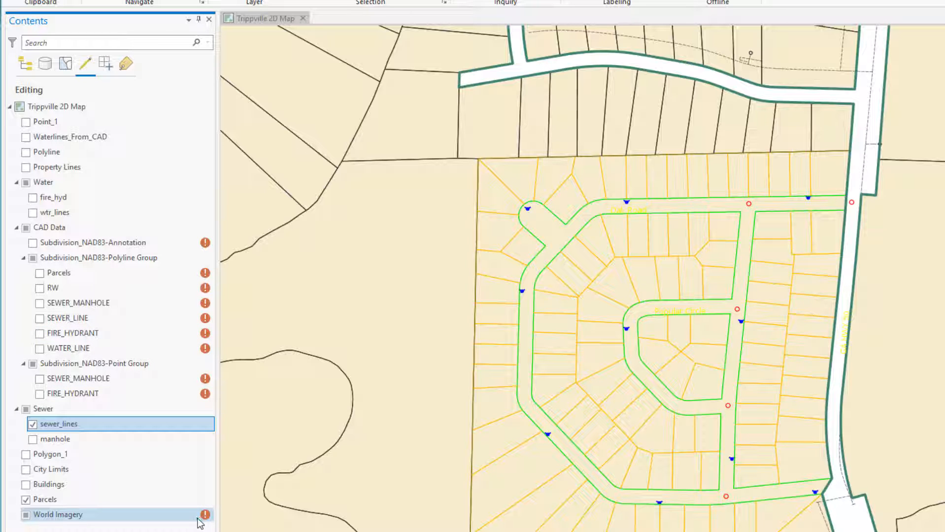
{"action": "mouse_move", "coordinate": [206, 519]}
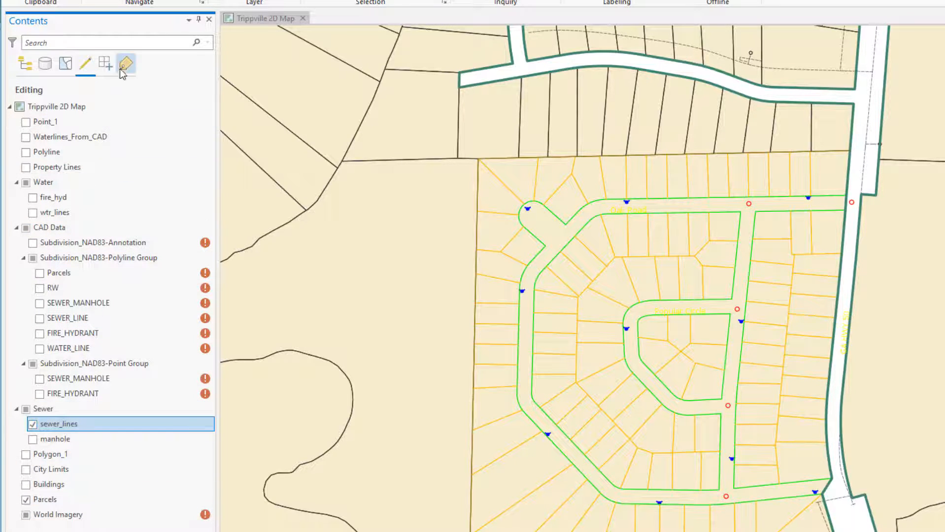
{"action": "left_click", "coordinate": [18, 63]}
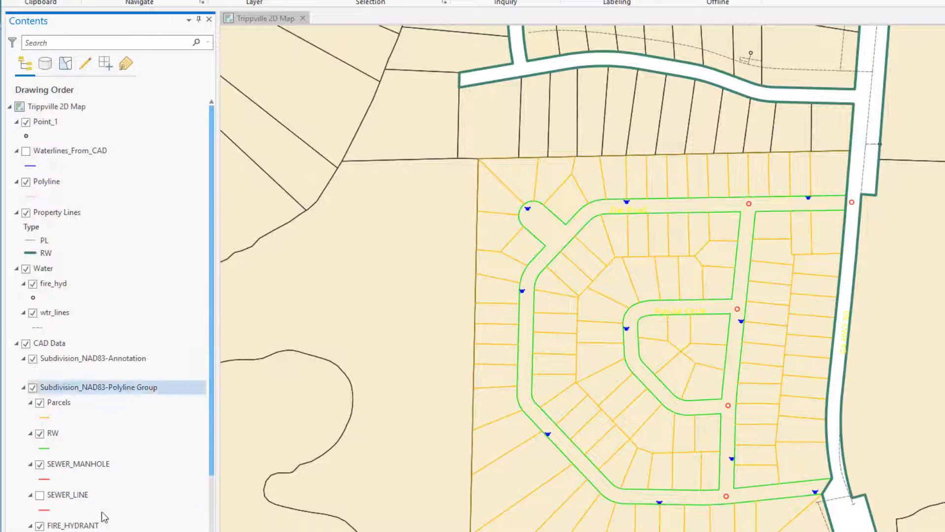
Hide the CAD Subdivision_NAD83-Annotation layer.
{"action": "left_click", "coordinate": [152, 464]}
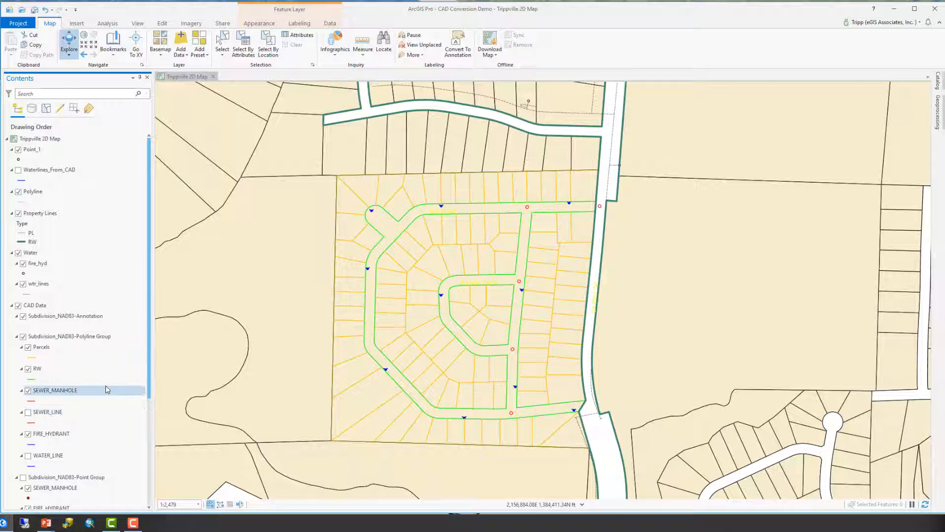
{"action": "scroll", "coordinate": [105, 400], "scroll_direction": "down", "scroll_amount": 1}
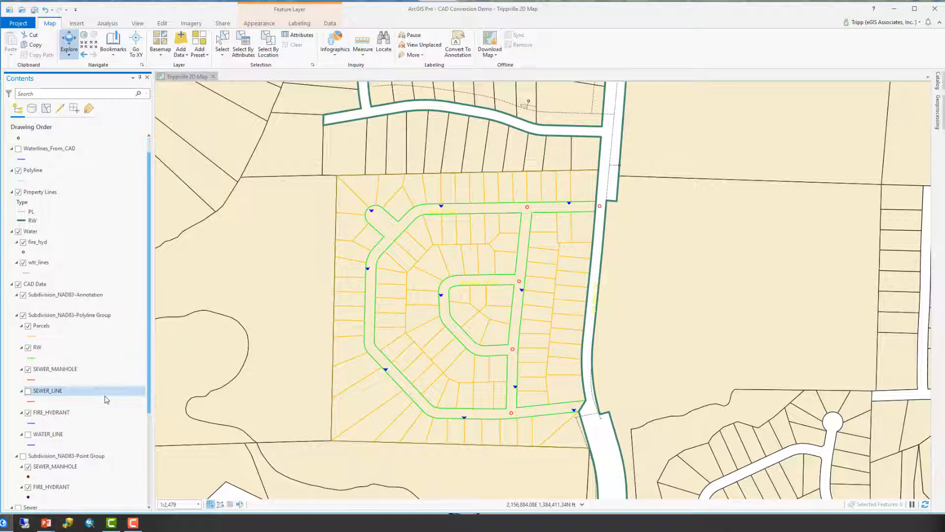
{"action": "left_click", "coordinate": [23, 295]}
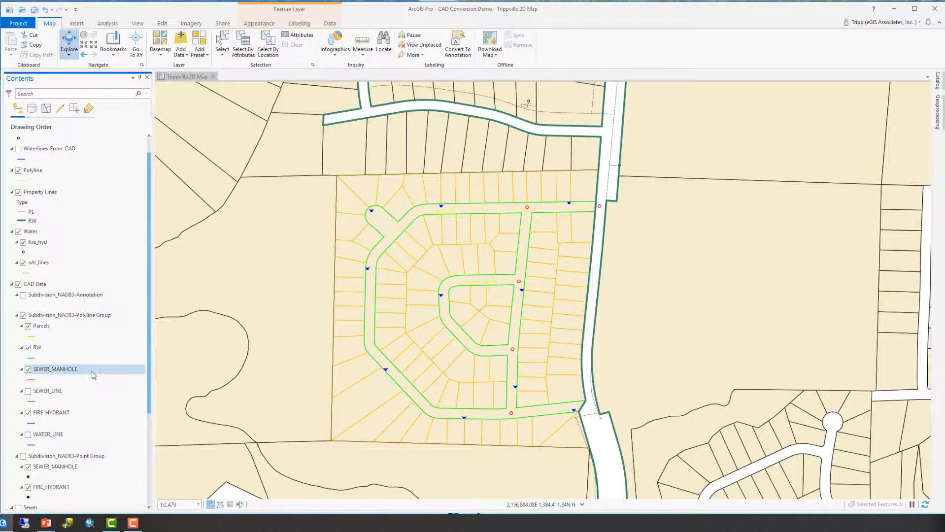
Hide the CAD SEWER_MANHOLE and FIRE_HYDRANT polyline sublayers and the Subdivision_NAD83-Point Group.
{"action": "left_click", "coordinate": [26, 370]}
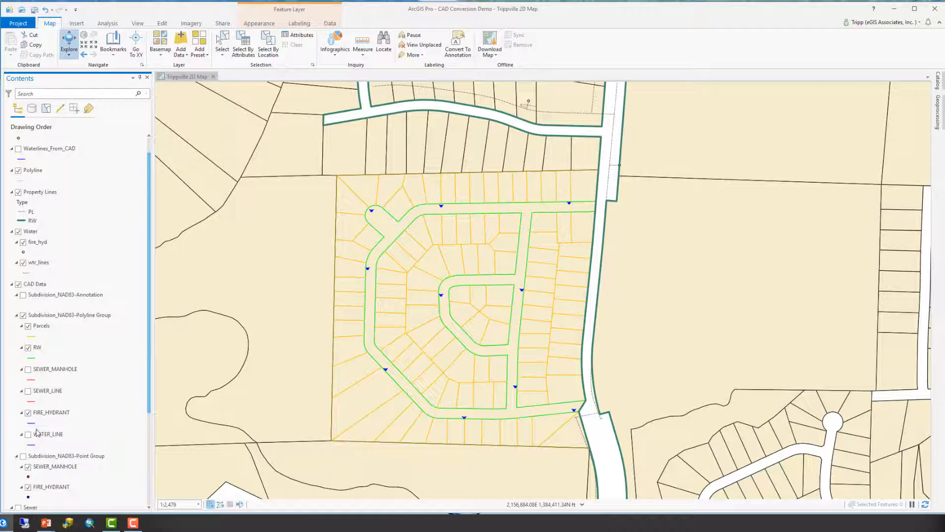
{"action": "left_click", "coordinate": [28, 413]}
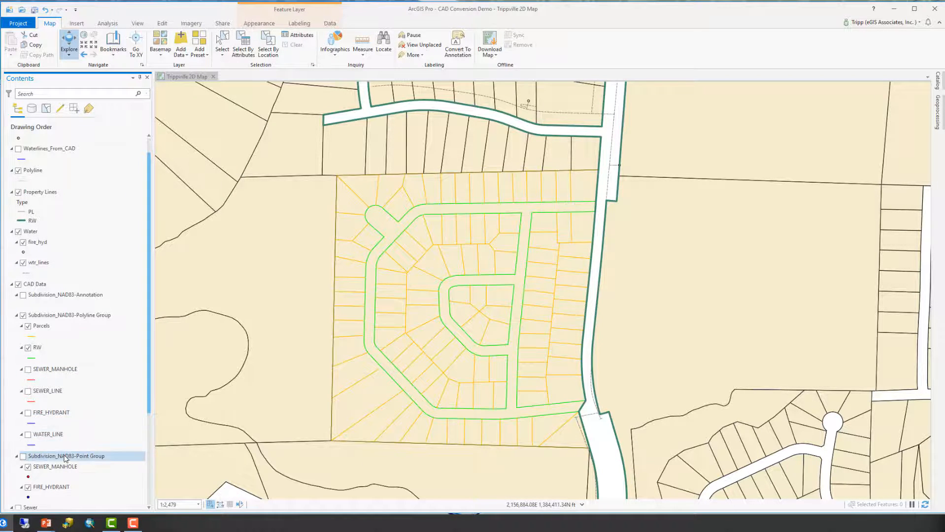
{"action": "scroll", "coordinate": [65, 458], "scroll_direction": "down", "scroll_amount": 3}
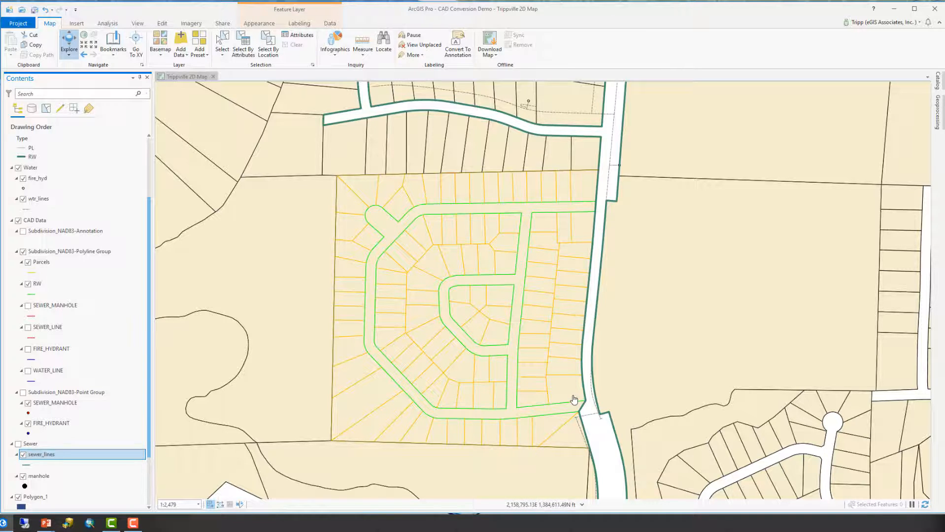
In the selection list, make the CAD Parcels and RW layers selectable and turn off selectability for Polygon_1, sewer_lines, Polyline and Waterlines_From_CAD.
{"action": "left_click", "coordinate": [45, 111]}
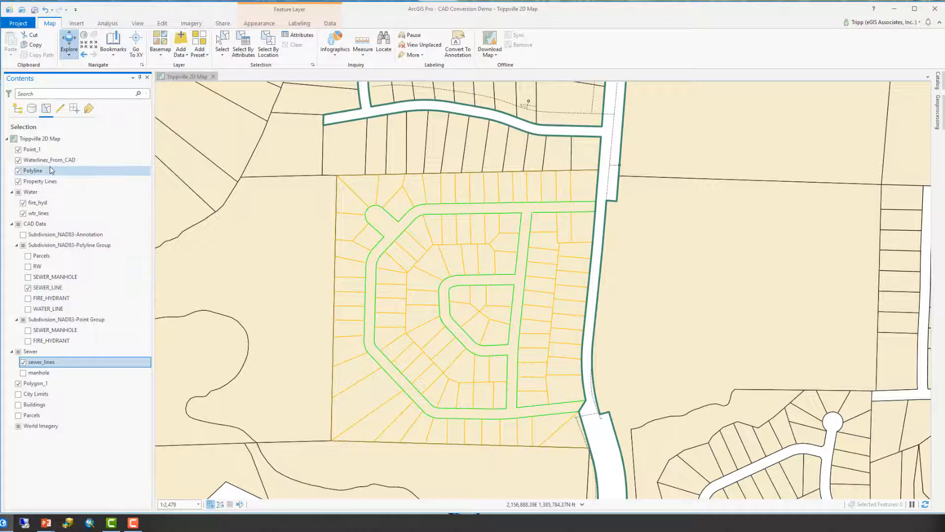
{"action": "left_click", "coordinate": [28, 257]}
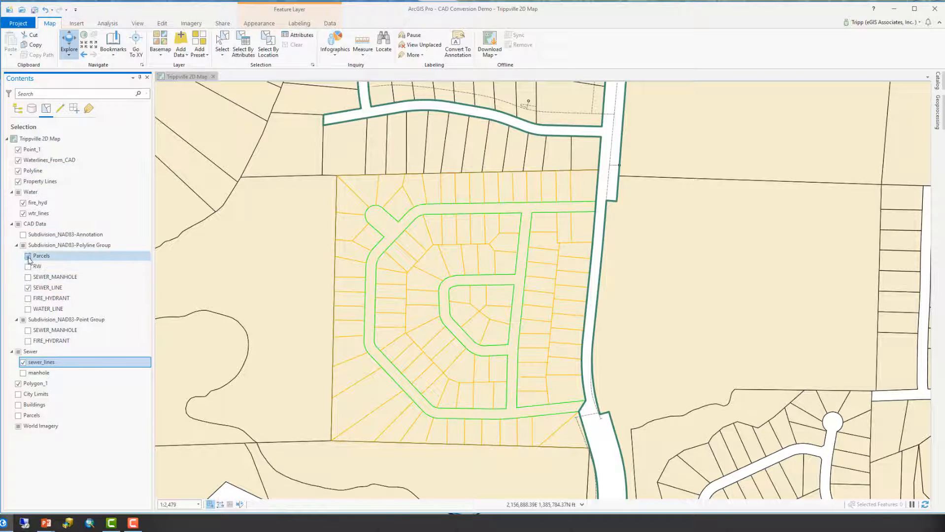
{"action": "left_click", "coordinate": [28, 267]}
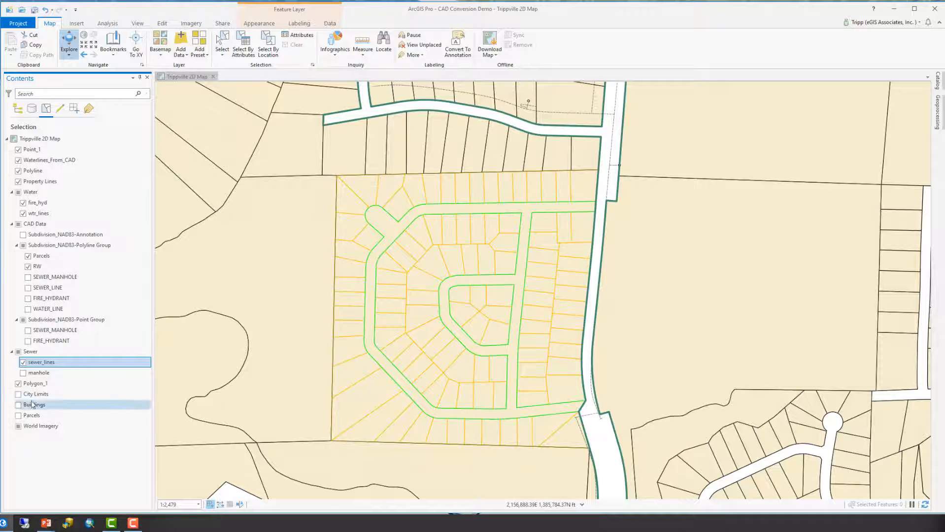
{"action": "left_click", "coordinate": [18, 384]}
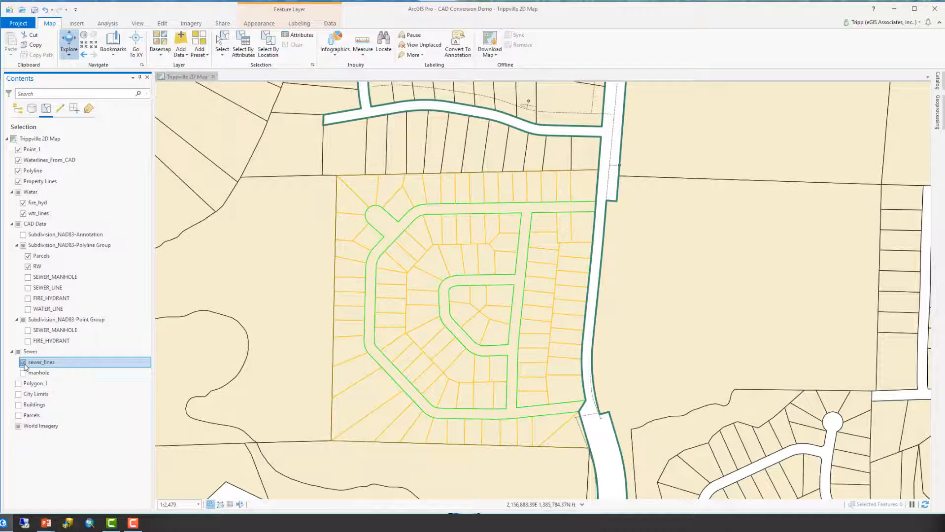
{"action": "left_click", "coordinate": [23, 363]}
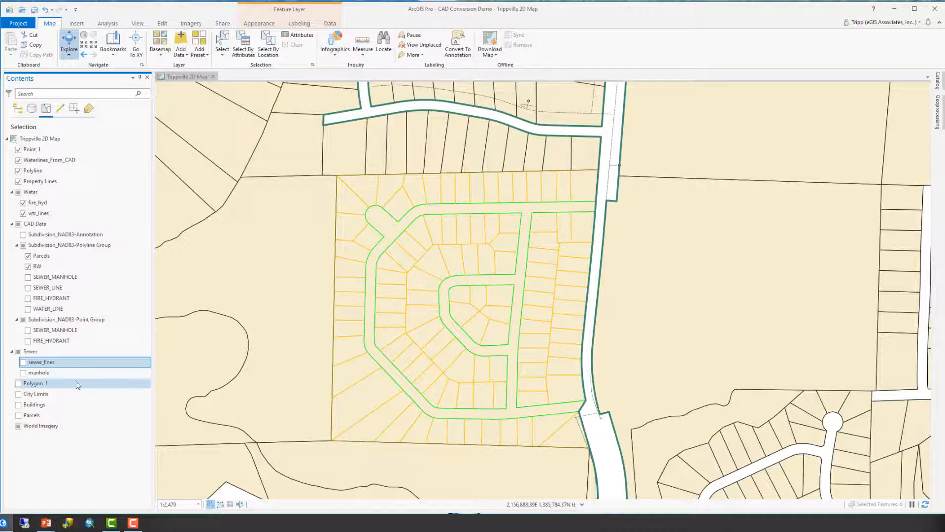
{"action": "left_click", "coordinate": [18, 171]}
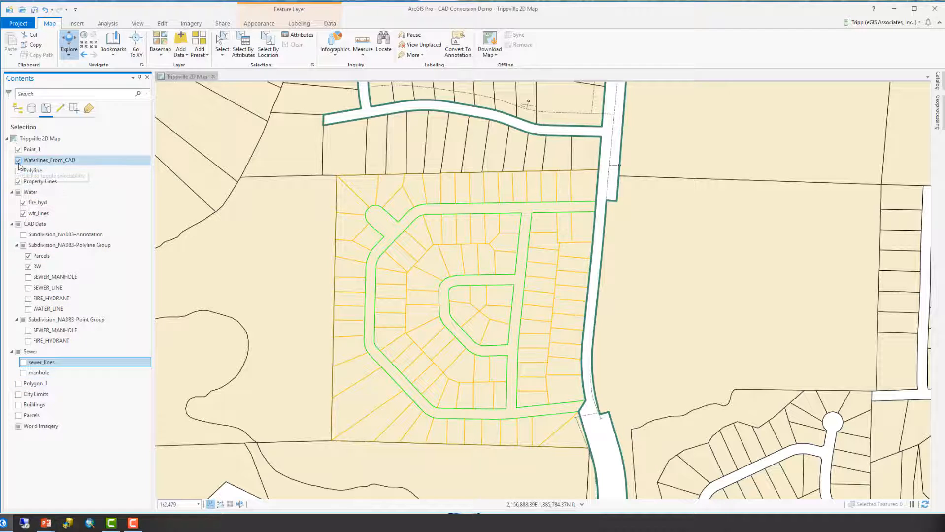
{"action": "left_click", "coordinate": [18, 161]}
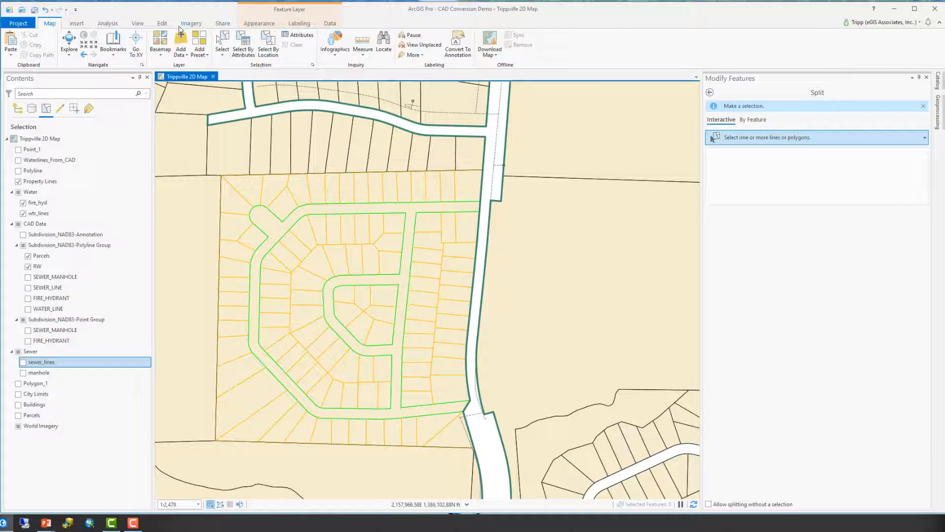
Open the Split tool by feature and select the CAD parcel and RW lines as input features with a box plus extra picks.
{"action": "left_click", "coordinate": [162, 23]}
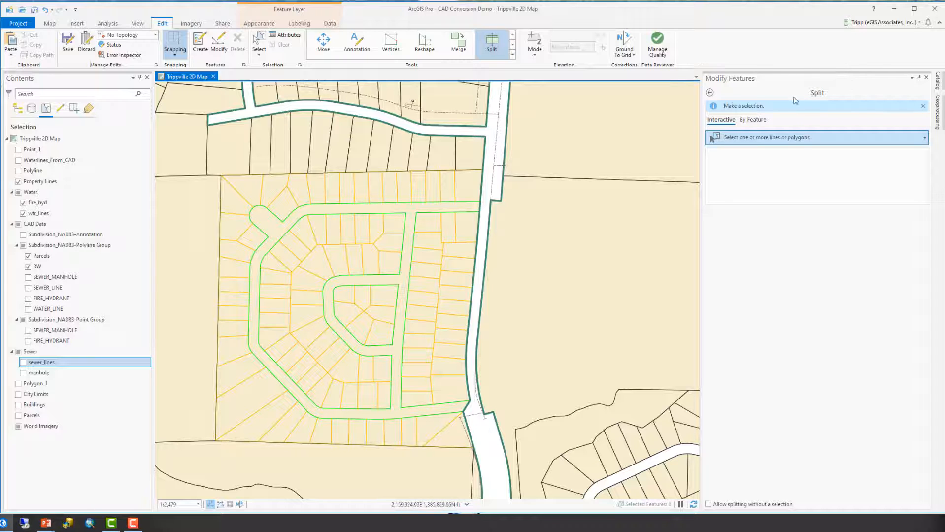
{"action": "left_click", "coordinate": [756, 121]}
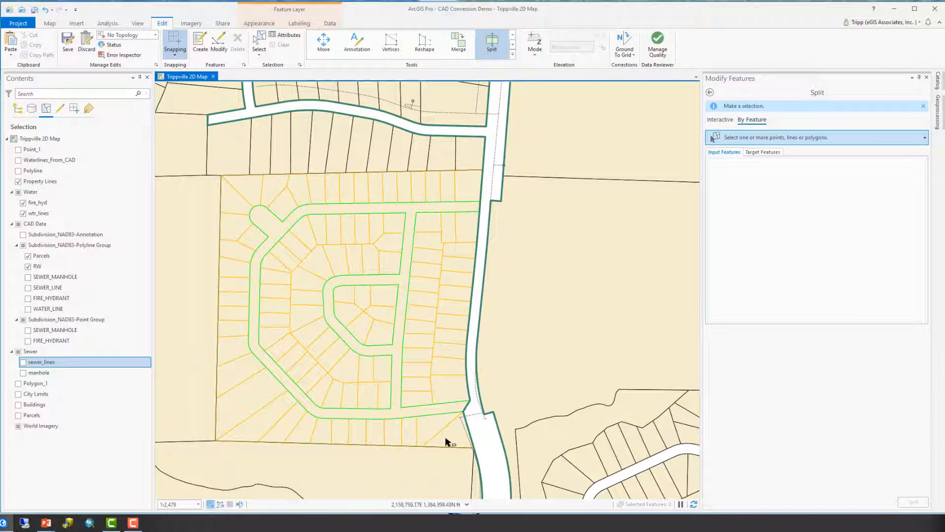
{"action": "left_click_drag", "start_coordinate": [450, 434], "coordinate": [229, 189]}
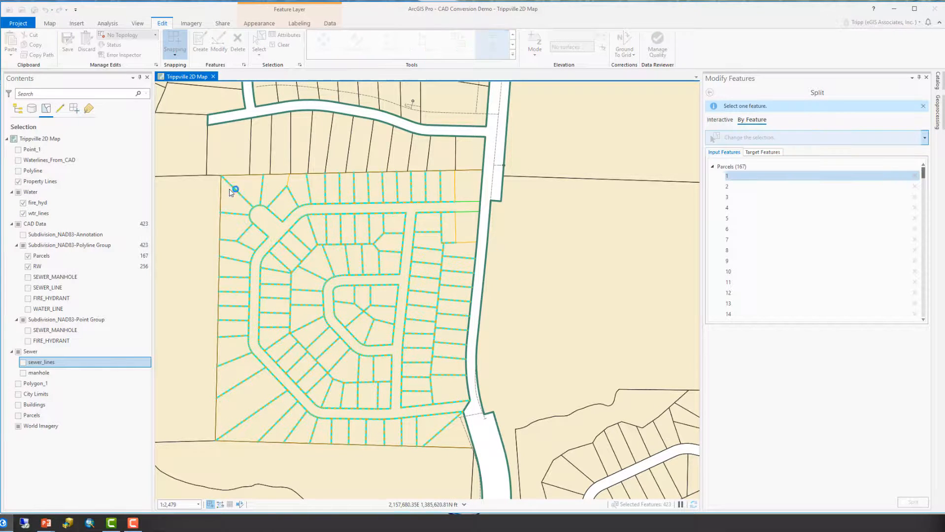
{"action": "left_click", "coordinate": [455, 189]}
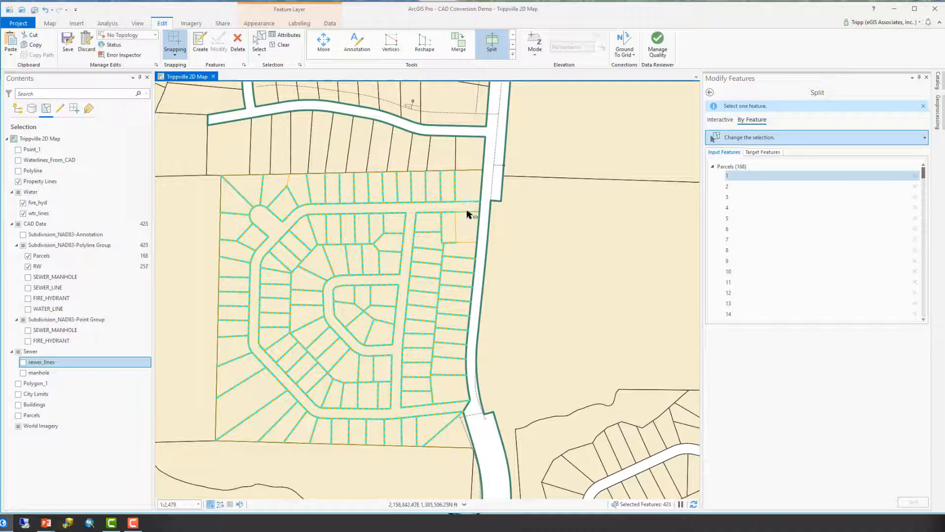
{"action": "left_click", "coordinate": [456, 228]}
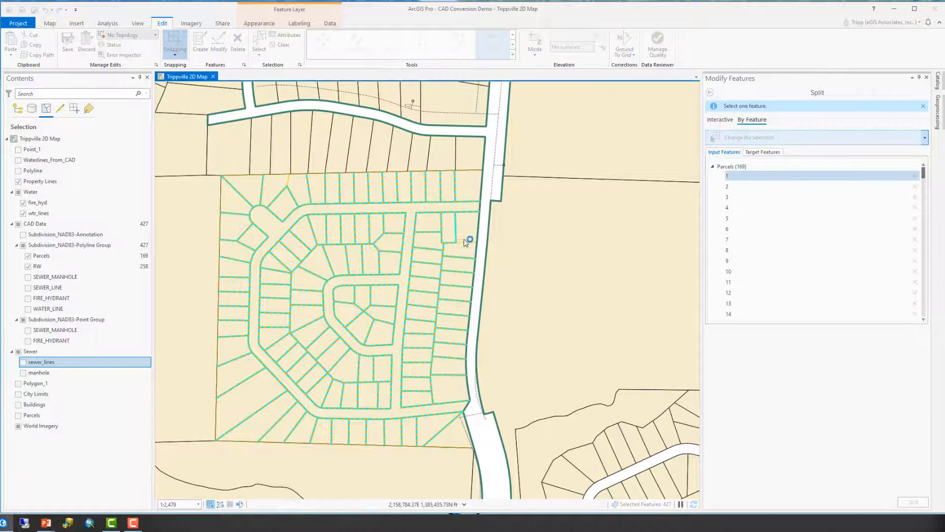
{"action": "left_click", "coordinate": [465, 242]}
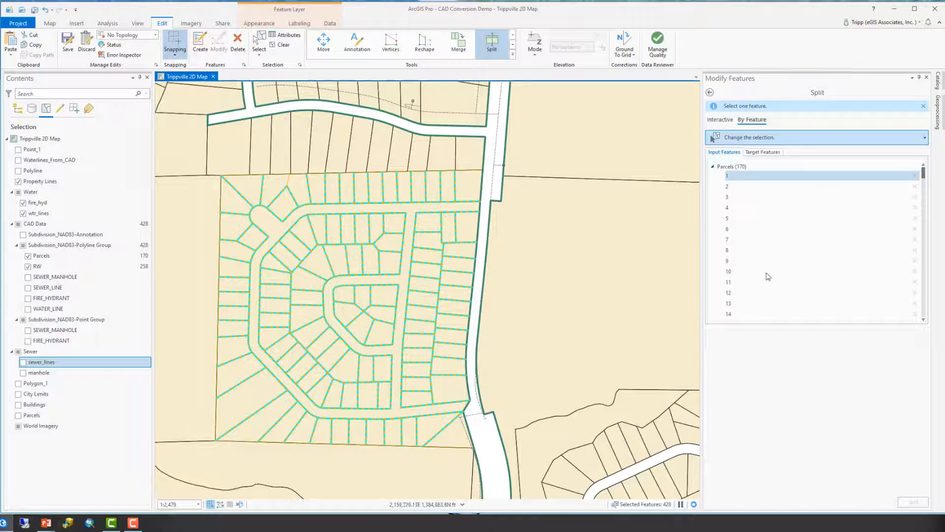
{"action": "left_click", "coordinate": [291, 183]}
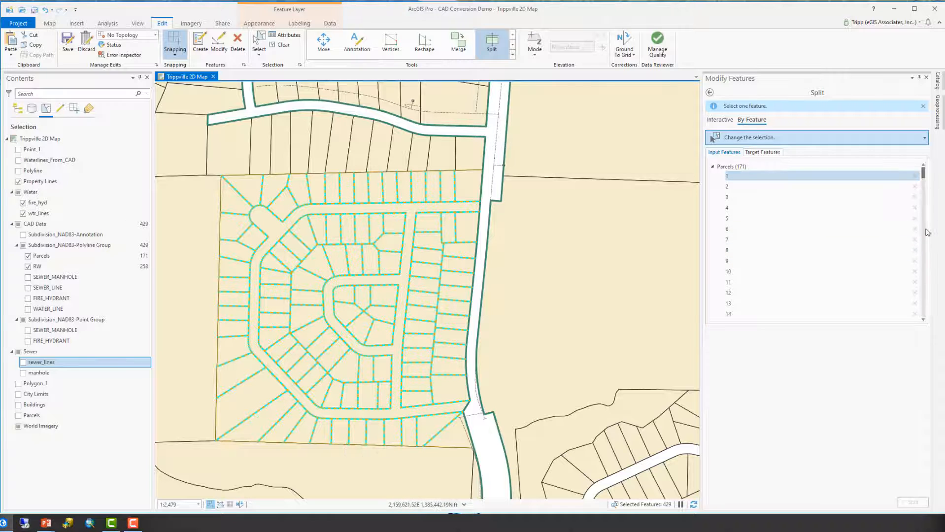
Make the Parcels layer selectable, pick the large subdivision parcel as the target feature, and split it with the CAD lines.
{"action": "left_click", "coordinate": [776, 154]}
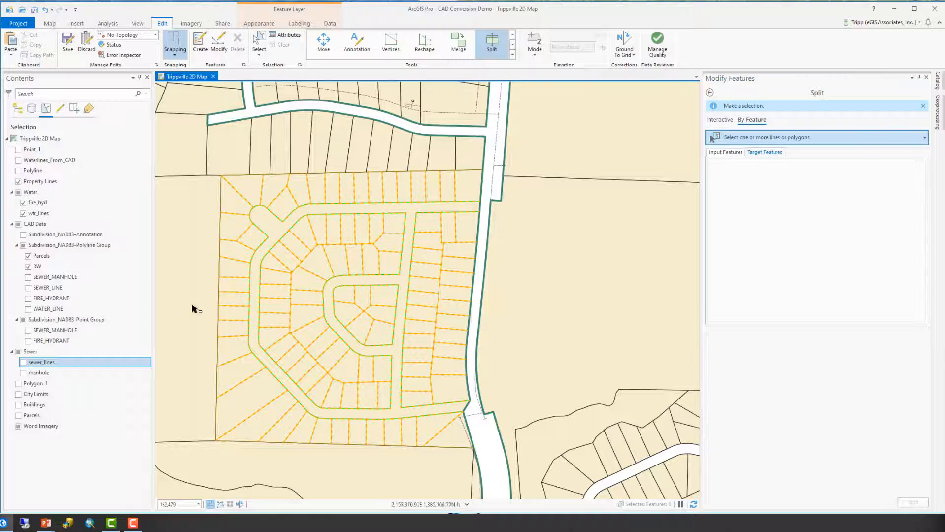
{"action": "left_click", "coordinate": [18, 416]}
{"action": "left_click", "coordinate": [403, 283]}
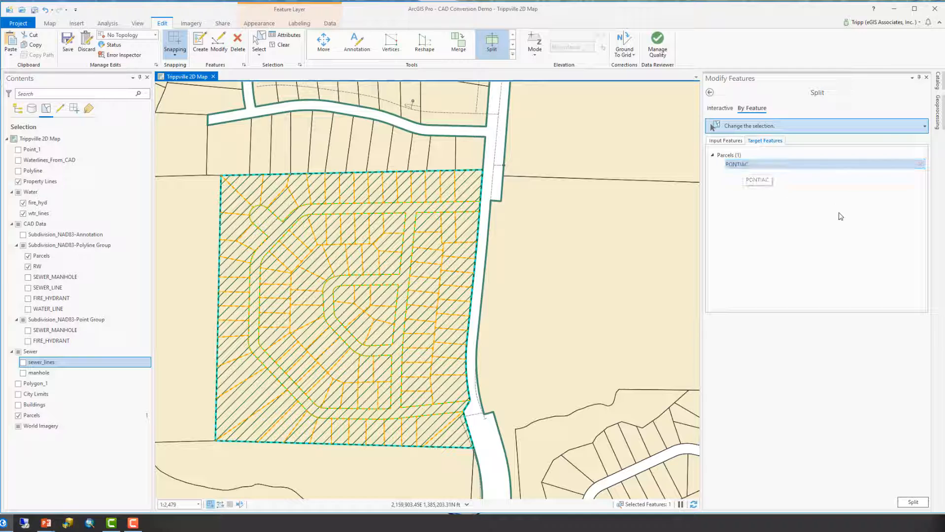
{"action": "left_click", "coordinate": [913, 502]}
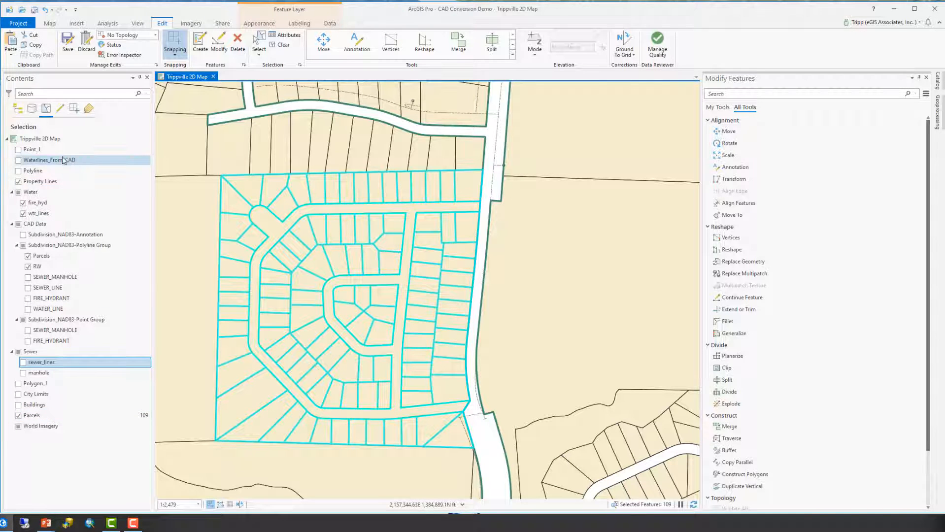
Clear the selection and make the CAD Parcels and RW layers unselectable again.
{"action": "left_click", "coordinate": [11, 110]}
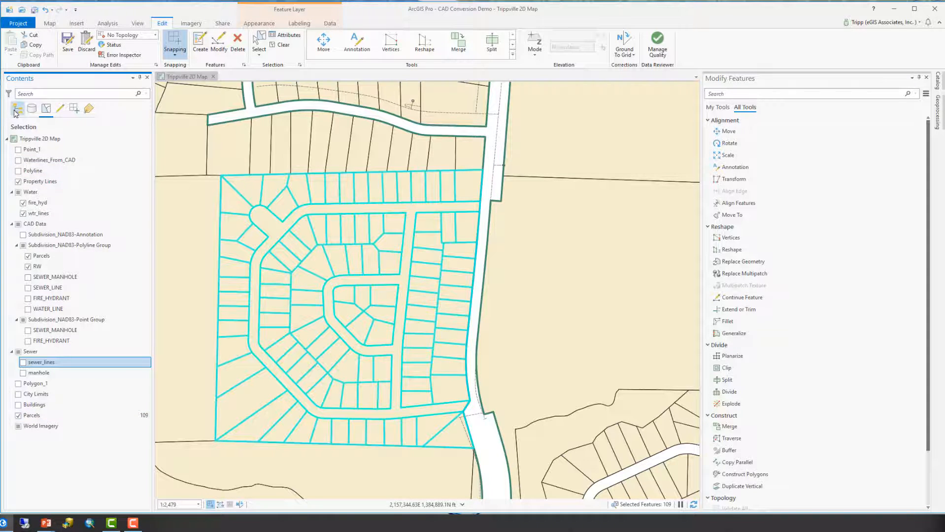
{"action": "left_click", "coordinate": [281, 45]}
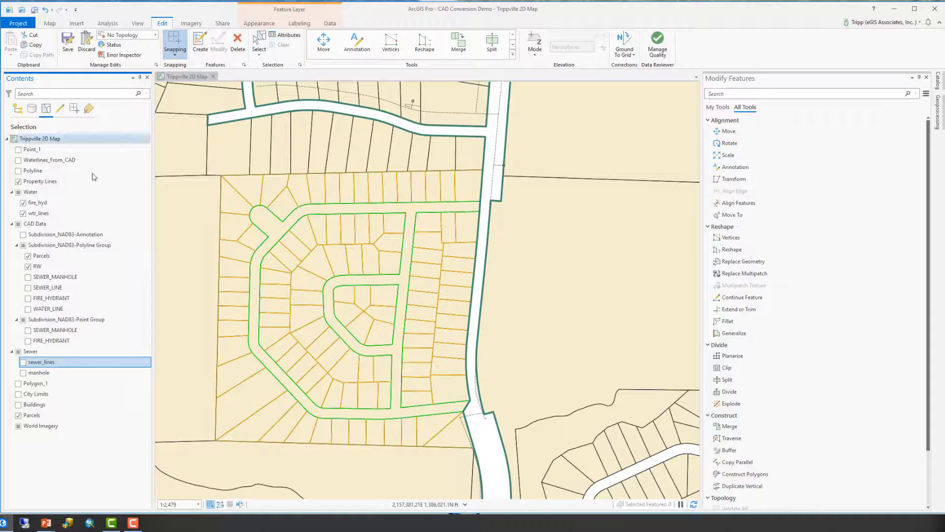
{"action": "left_click", "coordinate": [28, 255]}
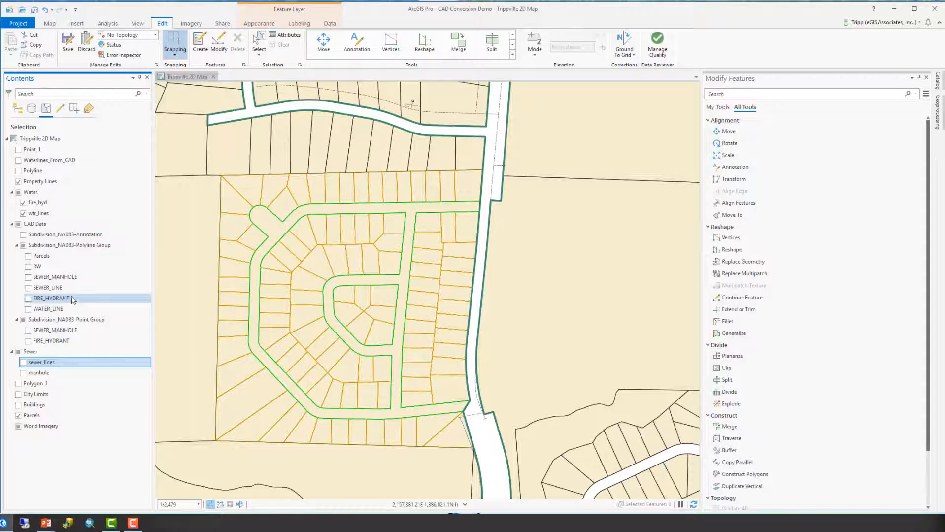
Return to the drawing order list and hide the Subdivision_NAD83-Polyline Group.
{"action": "left_click", "coordinate": [18, 112]}
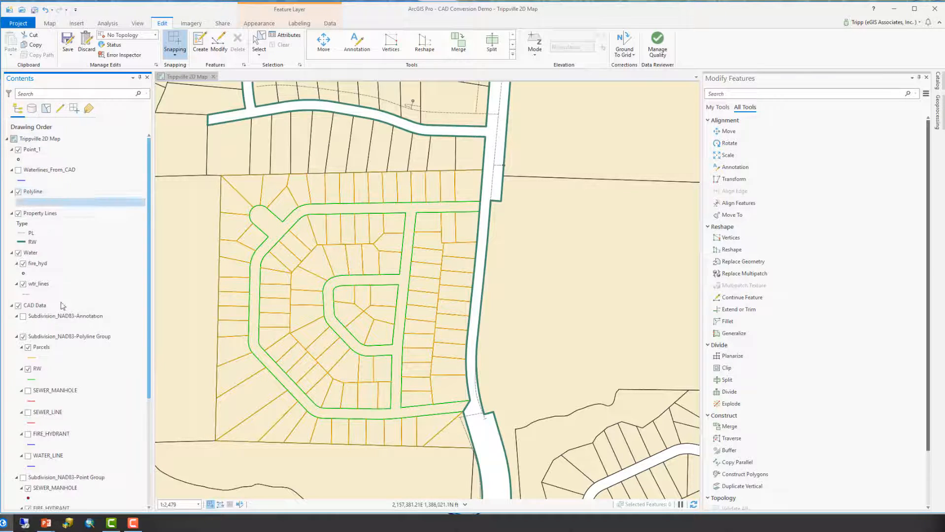
{"action": "scroll", "coordinate": [54, 345], "scroll_direction": "down", "scroll_amount": 1}
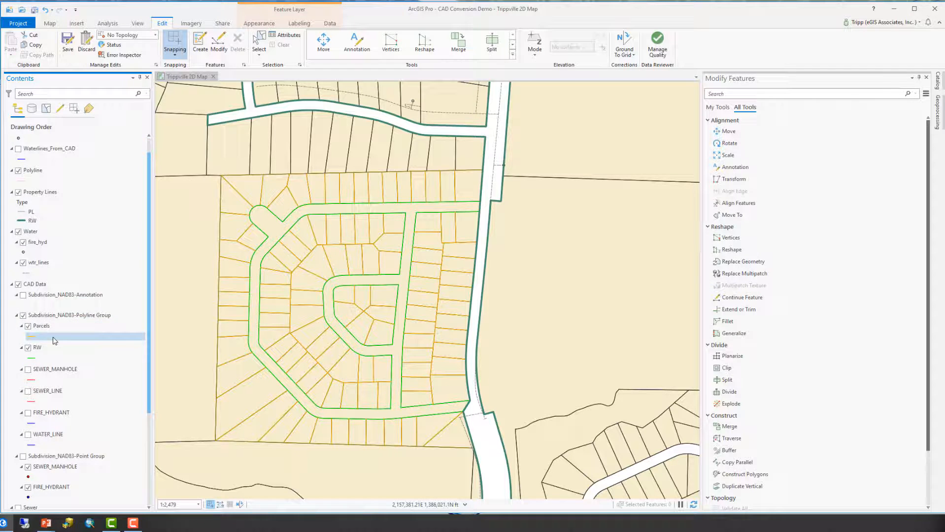
{"action": "left_click", "coordinate": [23, 315]}
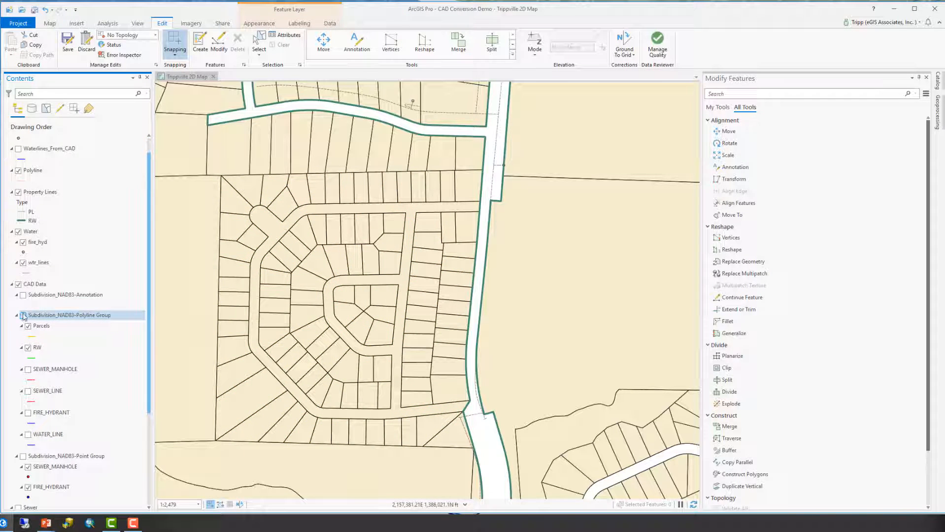
Inspect the newly split parcels one by one through their pop-ups.
{"action": "left_click", "coordinate": [247, 401]}
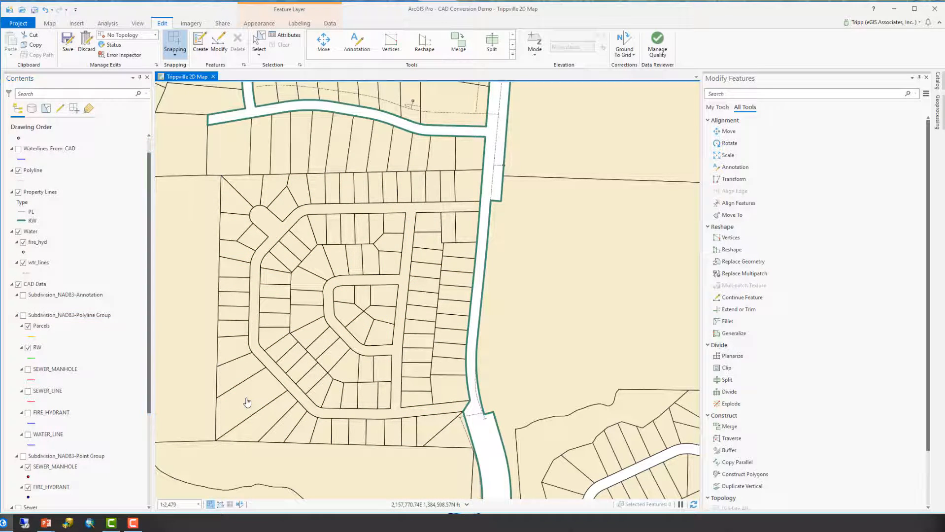
{"action": "left_click", "coordinate": [236, 362]}
{"action": "left_click", "coordinate": [234, 355]}
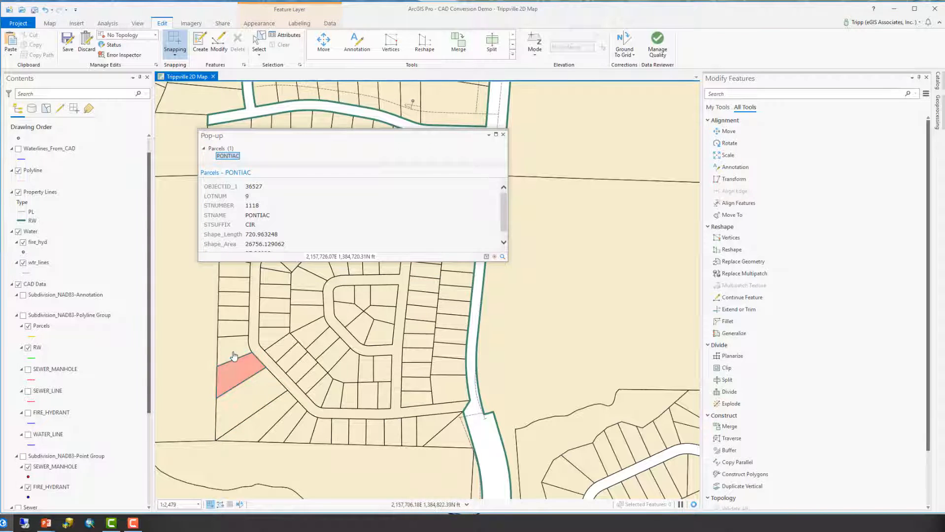
{"action": "left_click", "coordinate": [227, 335]}
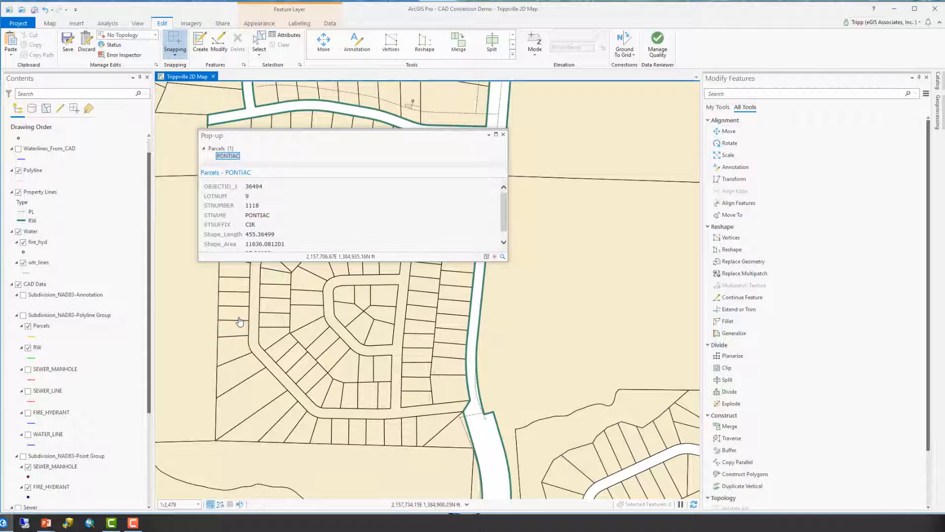
{"action": "left_click", "coordinate": [235, 314]}
{"action": "left_click", "coordinate": [232, 297]}
{"action": "left_click", "coordinate": [235, 284]}
{"action": "left_click", "coordinate": [236, 274]}
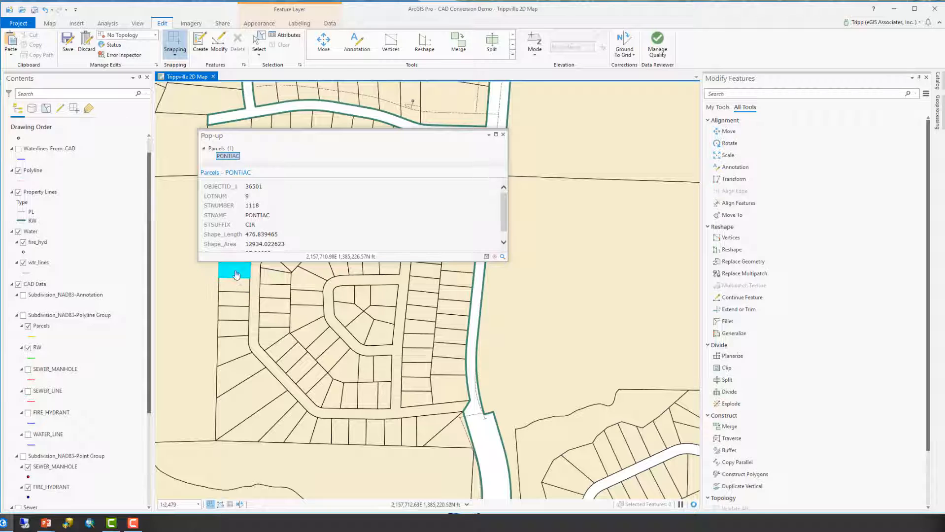
{"action": "left_click", "coordinate": [305, 390]}
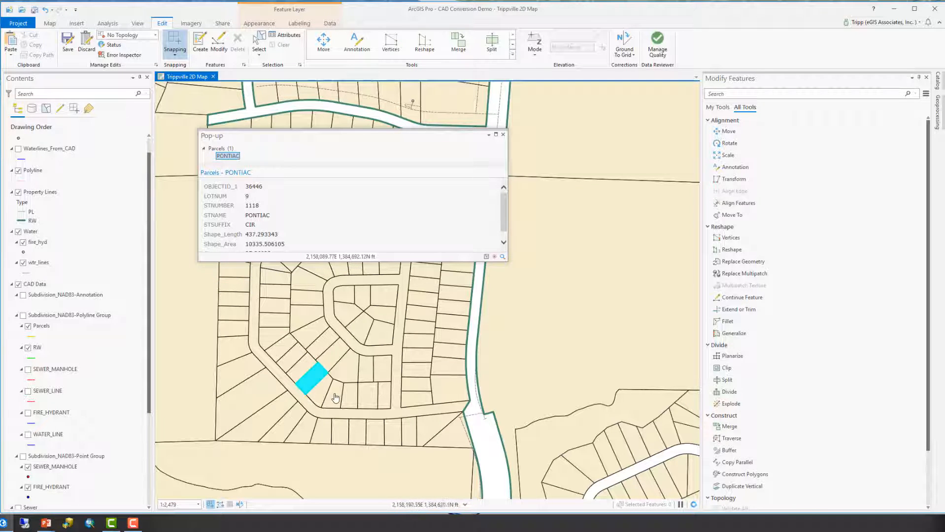
{"action": "left_click", "coordinate": [335, 399]}
{"action": "left_click", "coordinate": [366, 403]}
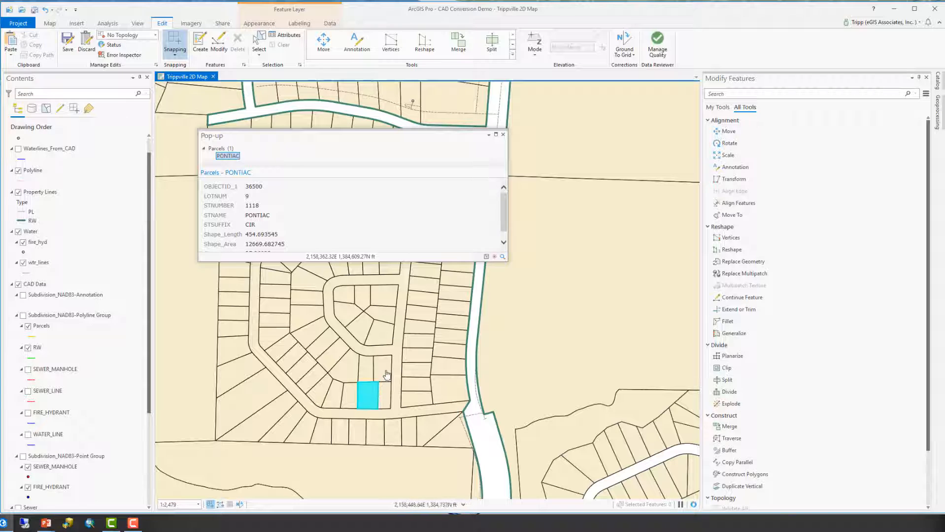
{"action": "left_click", "coordinate": [385, 376]}
{"action": "left_click", "coordinate": [356, 365]}
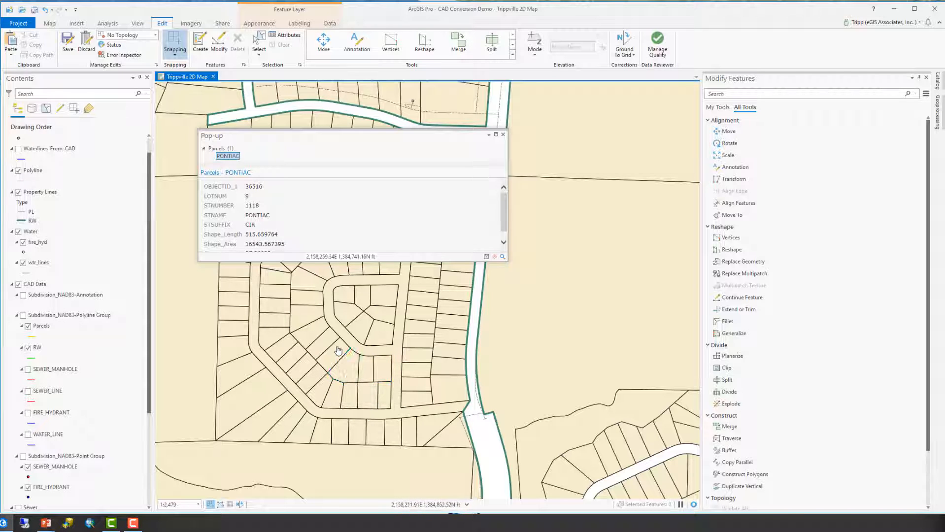
{"action": "left_click", "coordinate": [327, 345]}
{"action": "left_click", "coordinate": [311, 323]}
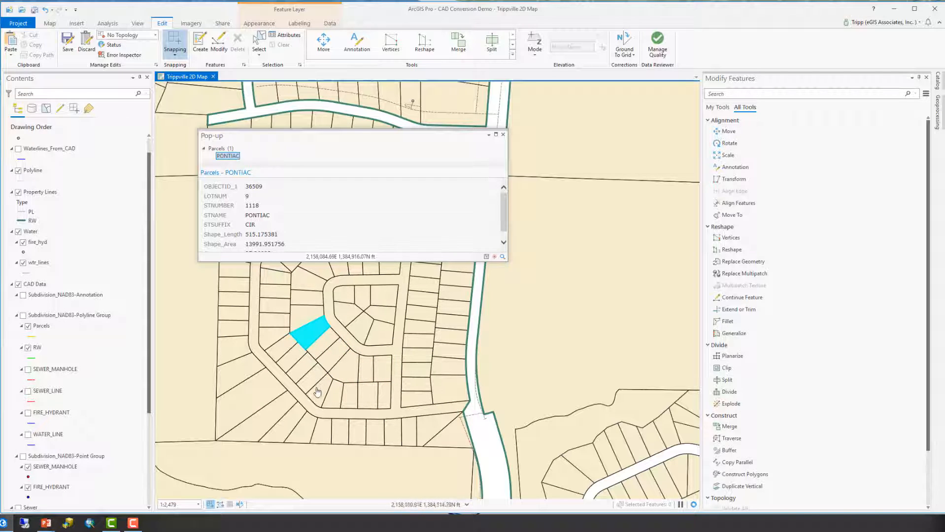
Inspect the pop-up of another newly split parcel, then close the pop-up.
{"action": "left_click", "coordinate": [304, 313]}
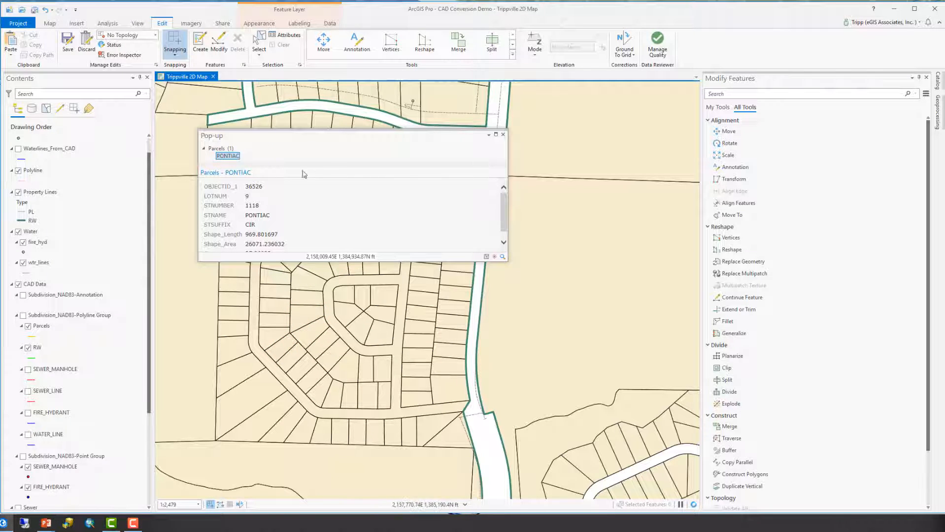
{"action": "left_click", "coordinate": [504, 135]}
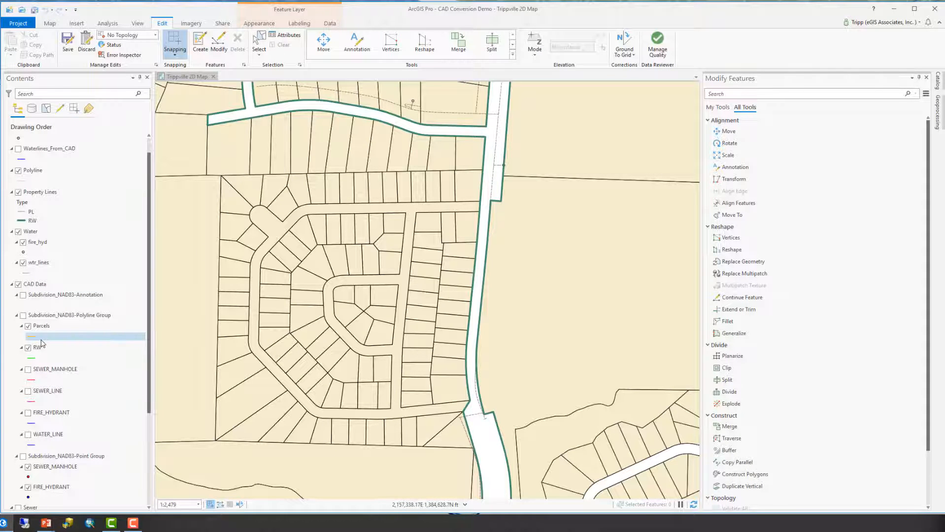
Turn on the Subdivision_NAD83-Polyline Group and turn off the geodatabase Parcels layer.
{"action": "scroll", "coordinate": [54, 349], "scroll_direction": "down", "scroll_amount": 3}
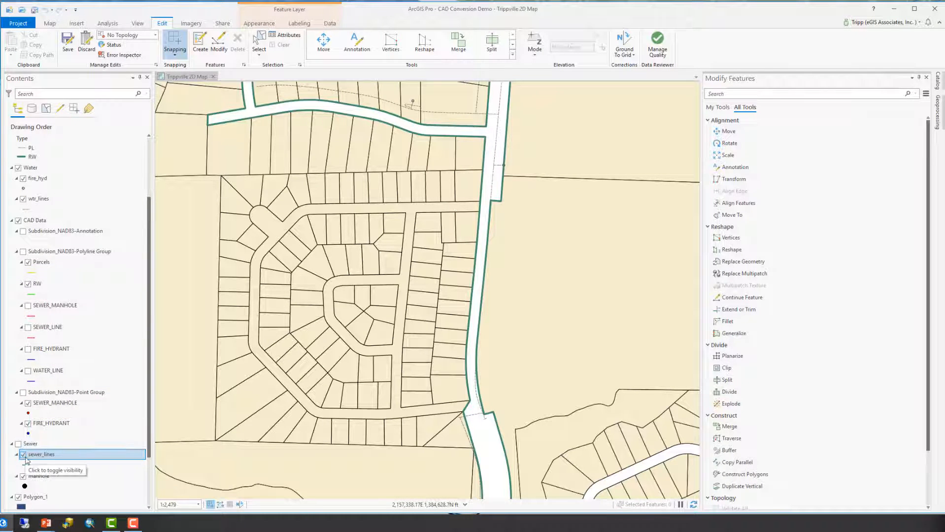
{"action": "scroll", "coordinate": [126, 373], "scroll_direction": "up", "scroll_amount": 1}
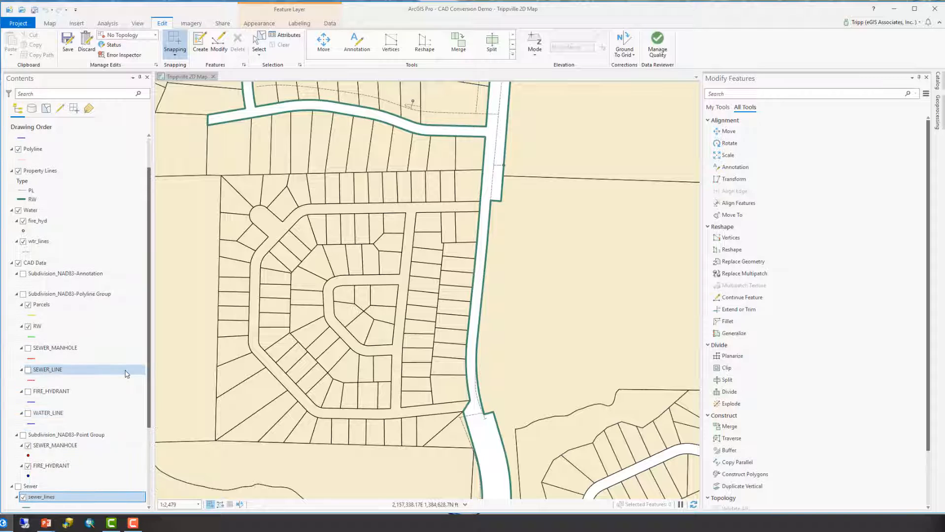
{"action": "scroll", "coordinate": [126, 374], "scroll_direction": "up", "scroll_amount": 2}
{"action": "scroll", "coordinate": [127, 373], "scroll_direction": "up", "scroll_amount": 1}
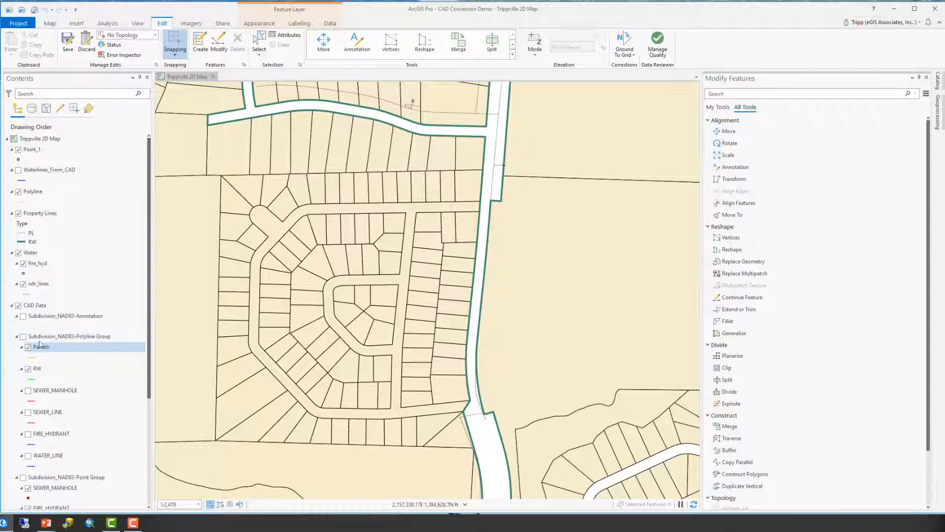
{"action": "left_click", "coordinate": [23, 337]}
{"action": "scroll", "coordinate": [58, 360], "scroll_direction": "down", "scroll_amount": 5}
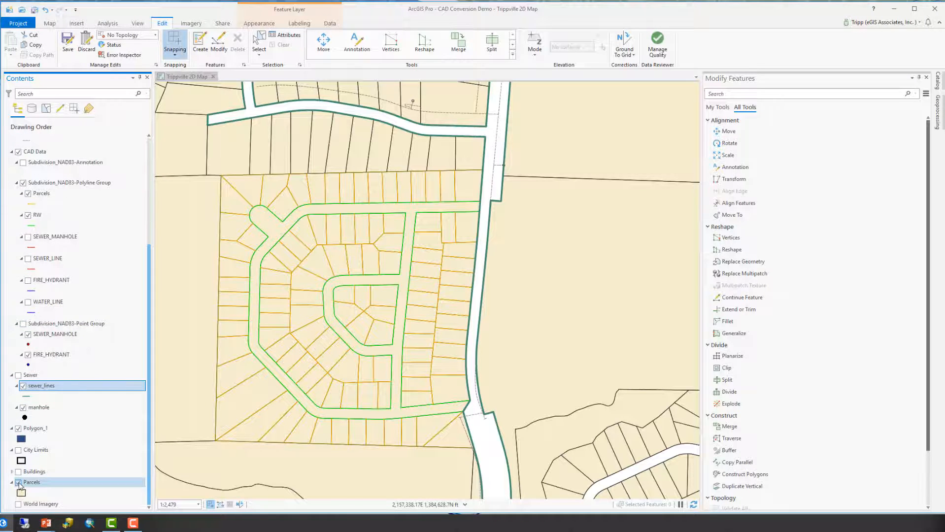
{"action": "left_click", "coordinate": [18, 482]}
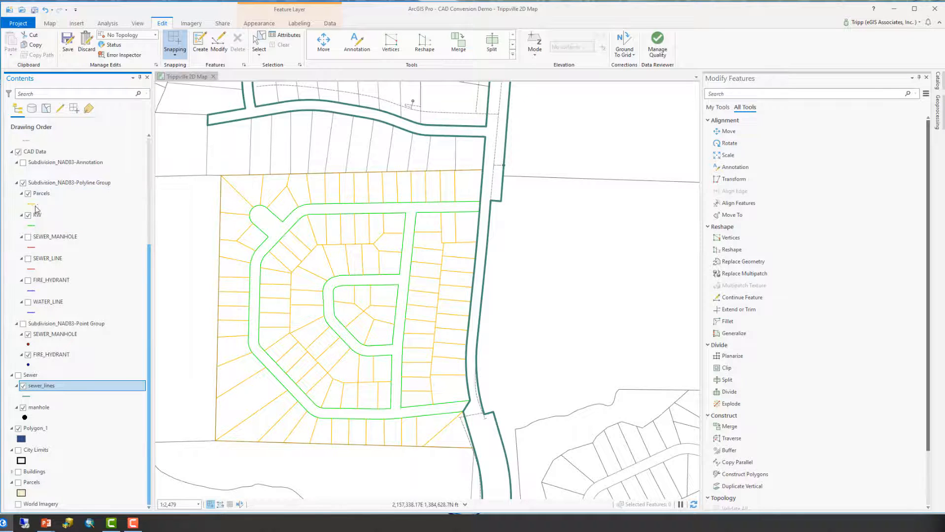
Open the symbology of the Subdivision_NAD83-Polyline Group and review its sublayer drawing order.
{"action": "left_click", "coordinate": [50, 183]}
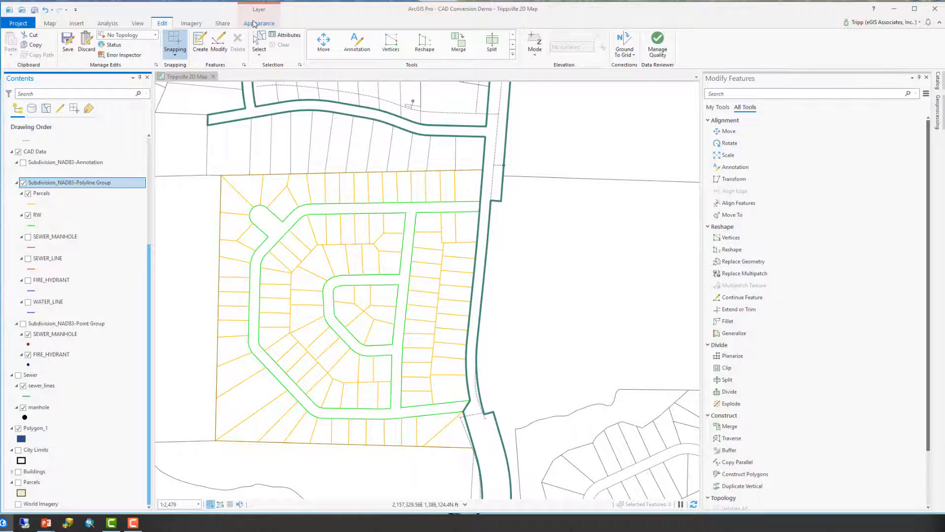
{"action": "left_click", "coordinate": [253, 24]}
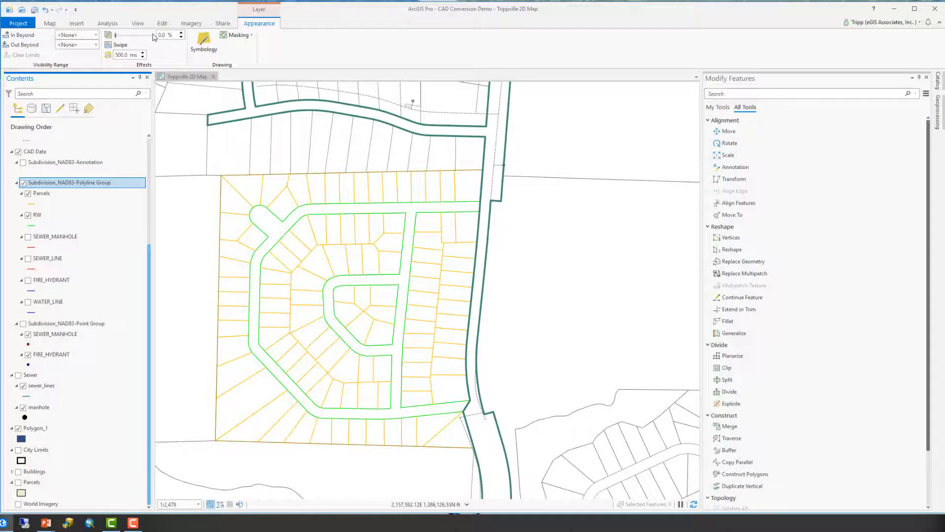
{"action": "left_click", "coordinate": [206, 45]}
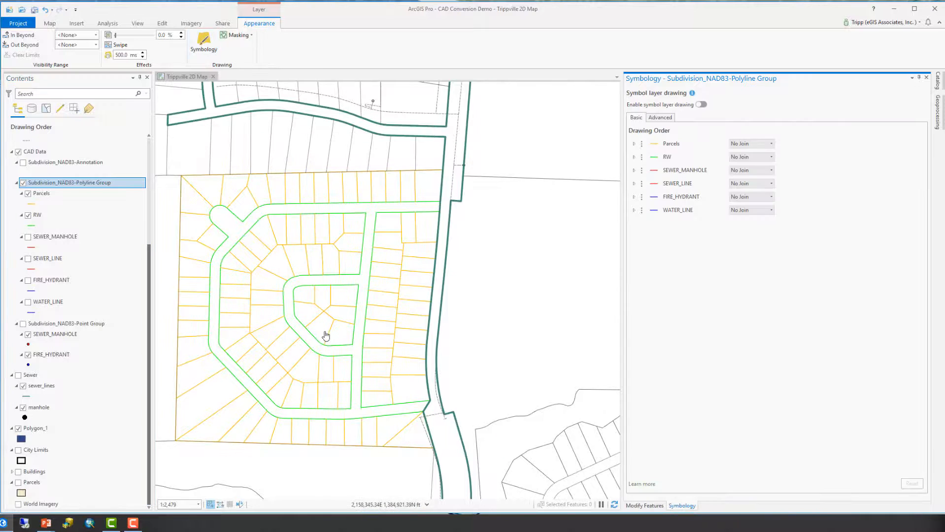
{"action": "left_click", "coordinate": [660, 118]}
{"action": "left_click", "coordinate": [636, 118]}
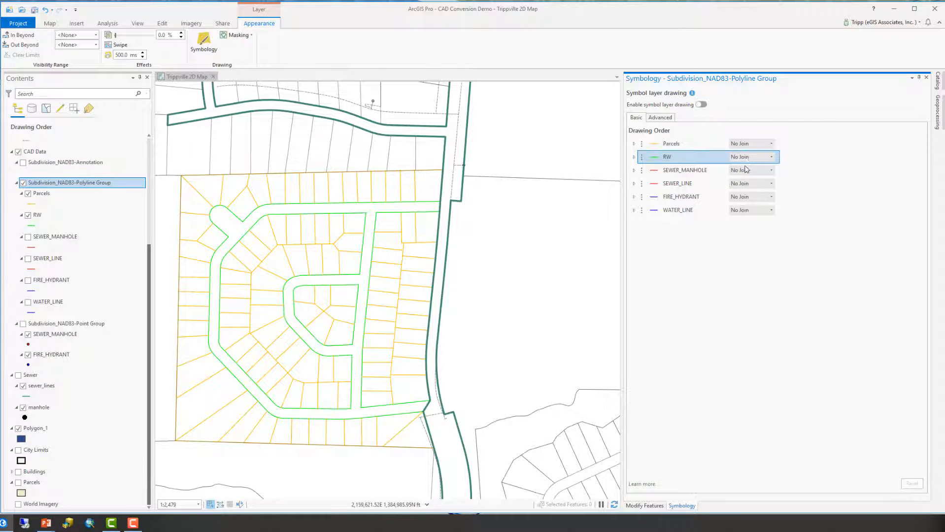
{"action": "left_click", "coordinate": [743, 210]}
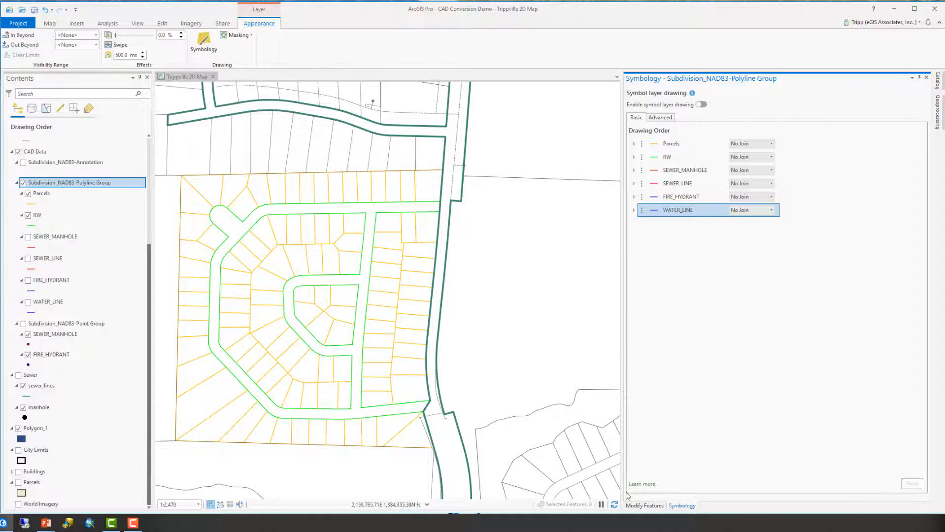
Change the CAD Parcels line symbol colour to grey and apply it.
{"action": "left_click", "coordinate": [51, 204]}
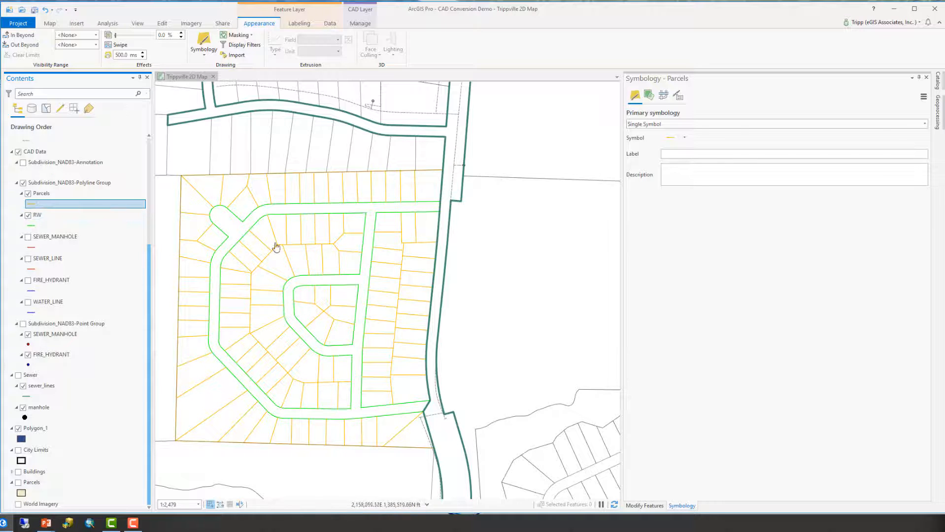
{"action": "left_click", "coordinate": [669, 138]}
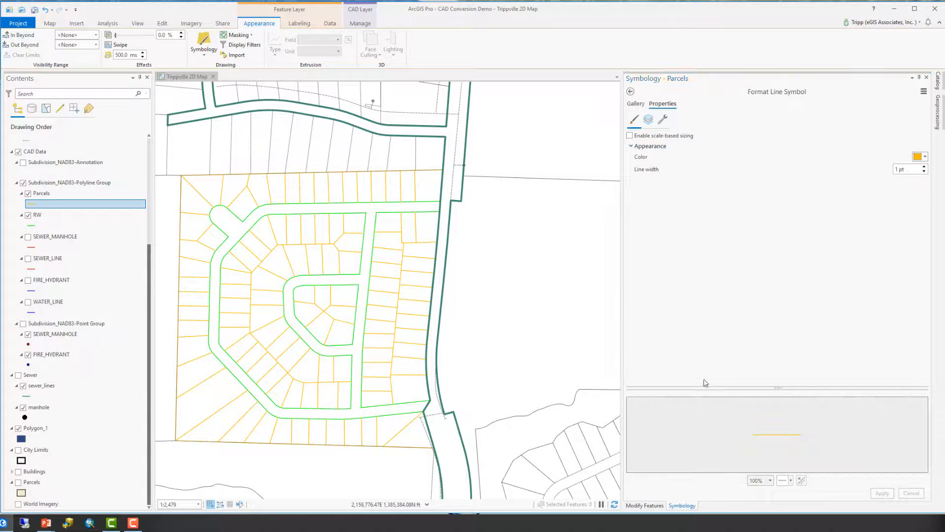
{"action": "left_click", "coordinate": [920, 157]}
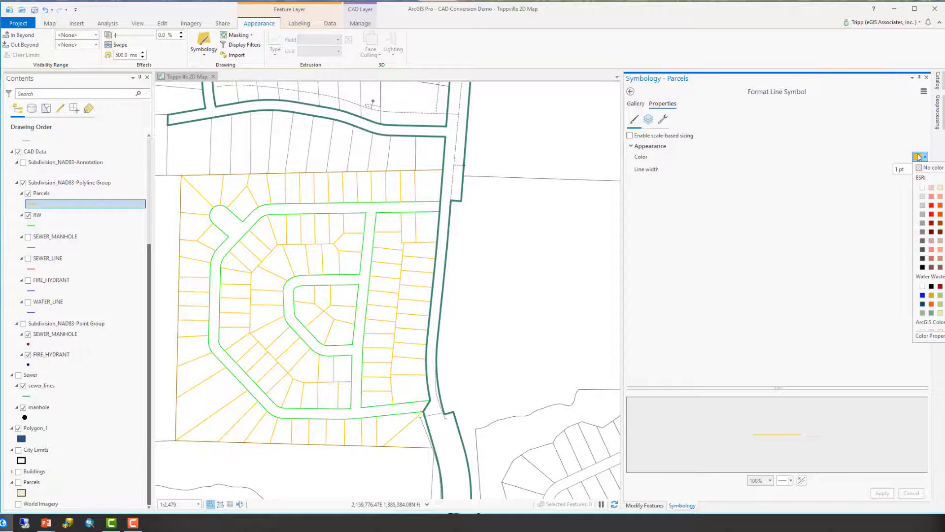
{"action": "left_click", "coordinate": [922, 223]}
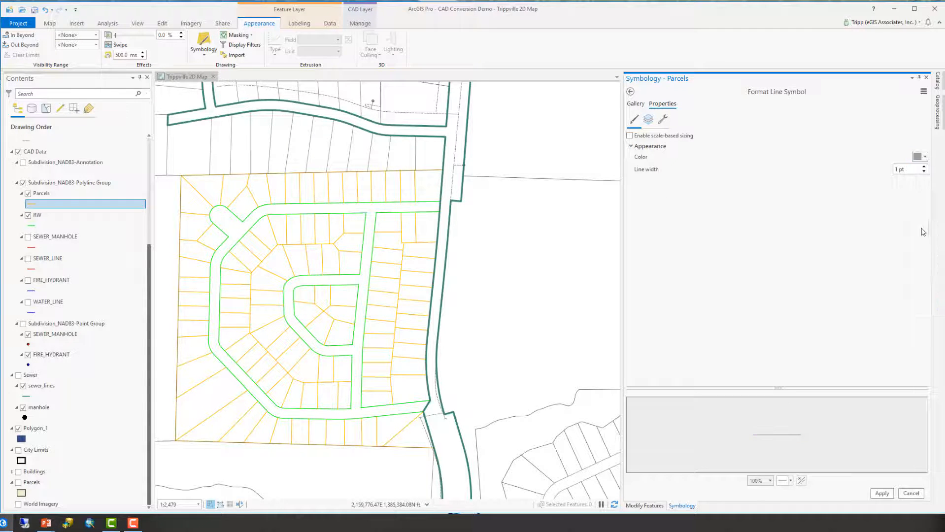
{"action": "left_click", "coordinate": [882, 493]}
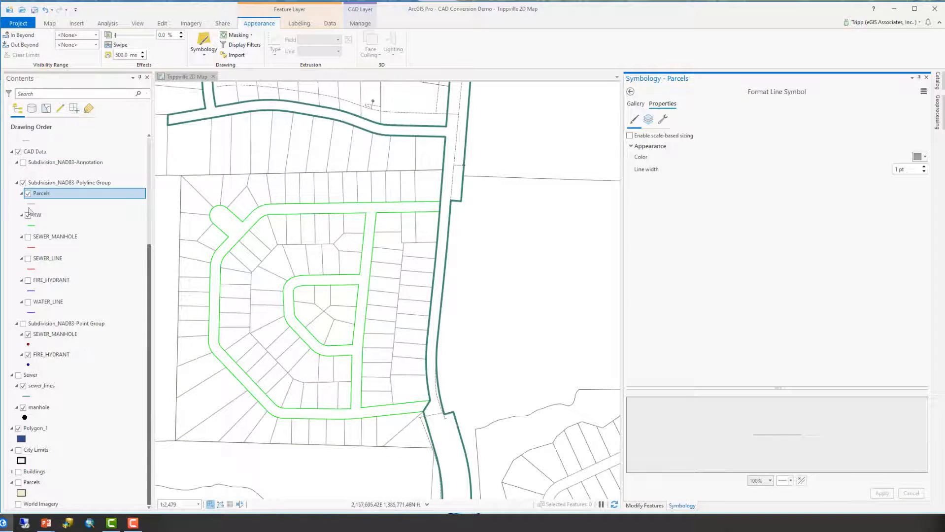
Turn on labels for the CAD Parcels layer using the Color field.
{"action": "left_click", "coordinate": [60, 195]}
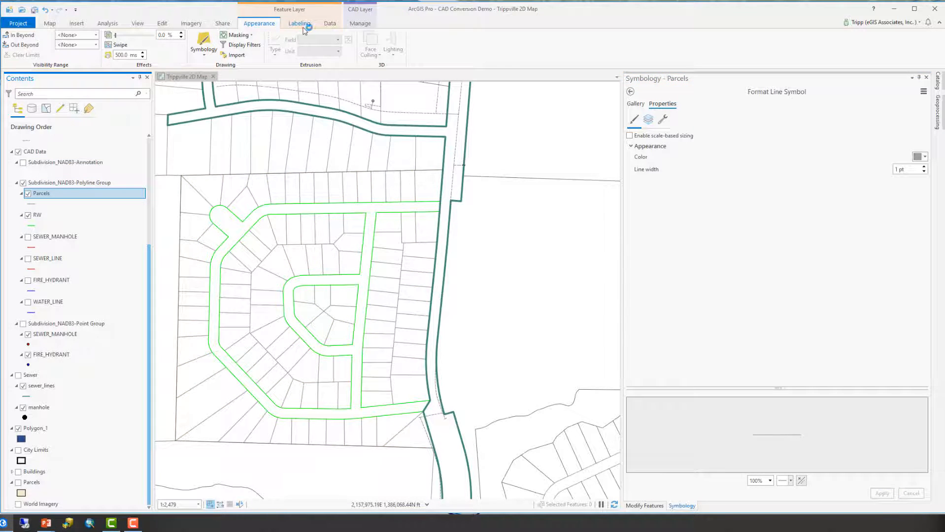
{"action": "left_click", "coordinate": [303, 21]}
{"action": "left_click", "coordinate": [299, 23]}
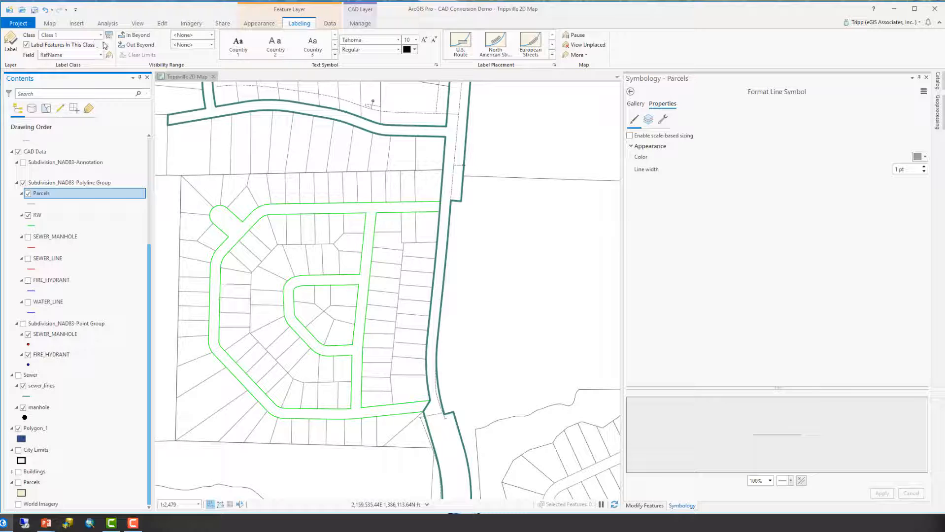
{"action": "left_click", "coordinate": [100, 55]}
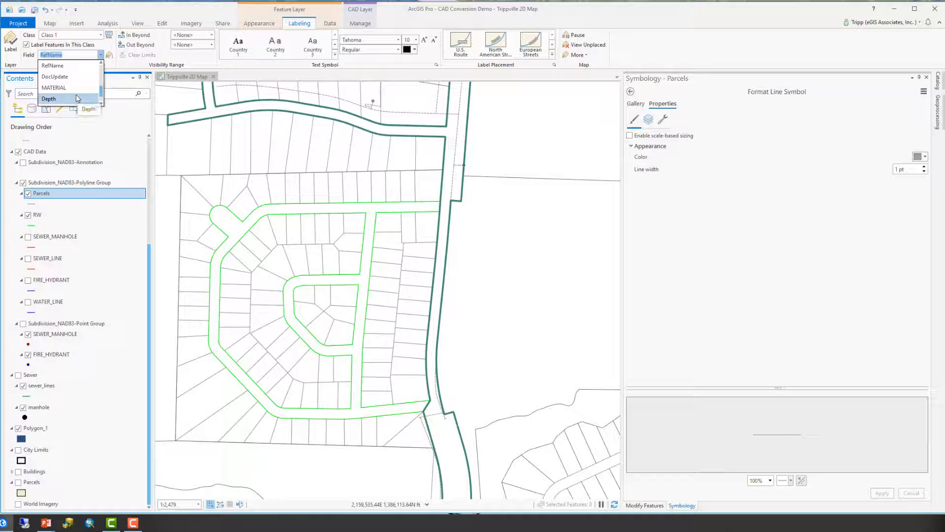
{"action": "scroll", "coordinate": [77, 98], "scroll_direction": "down", "scroll_amount": 1}
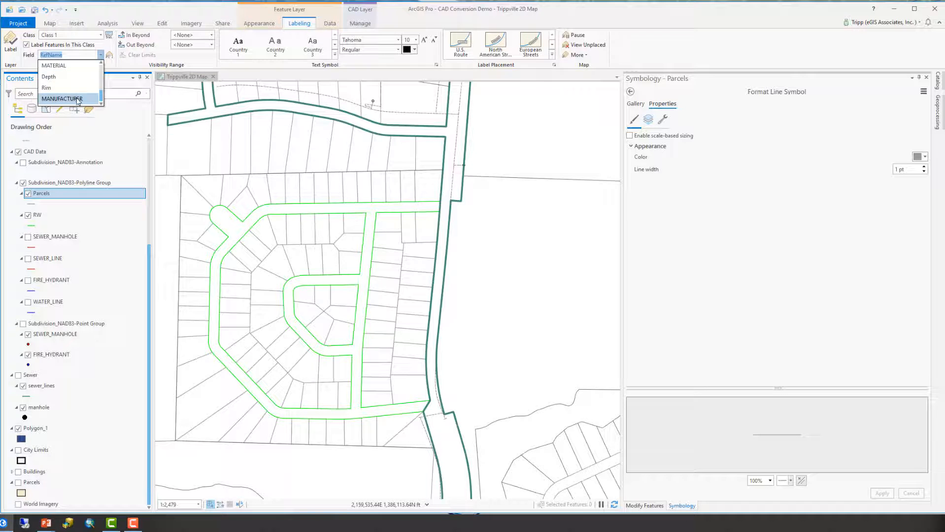
{"action": "scroll", "coordinate": [77, 100], "scroll_direction": "up", "scroll_amount": 2}
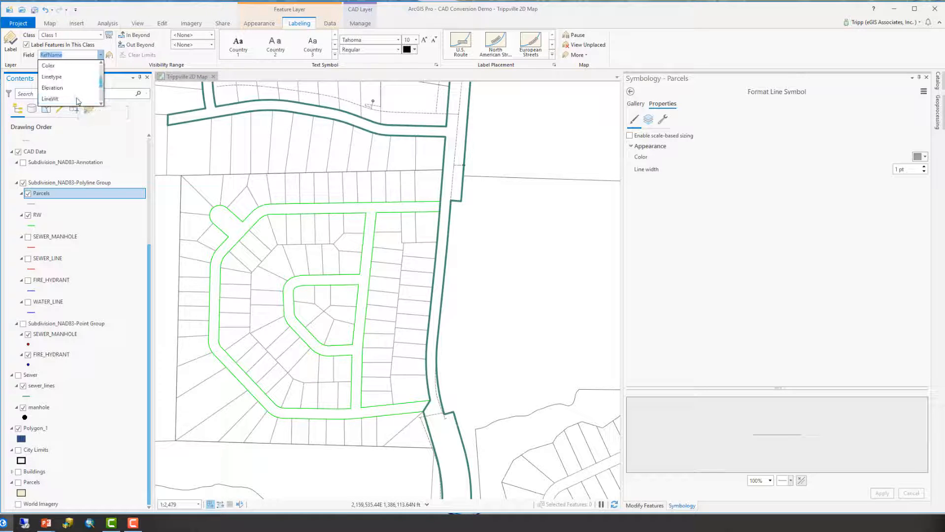
{"action": "left_click", "coordinate": [48, 65]}
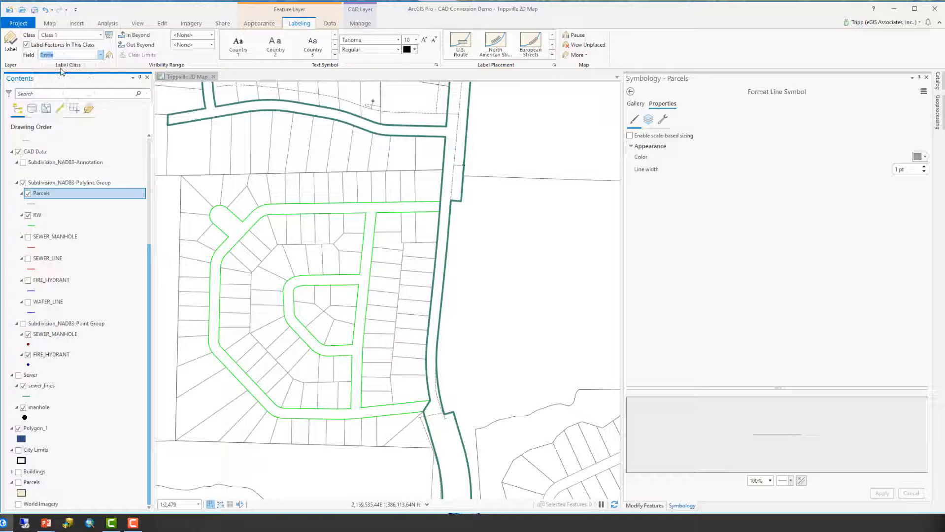
{"action": "left_click", "coordinate": [14, 43]}
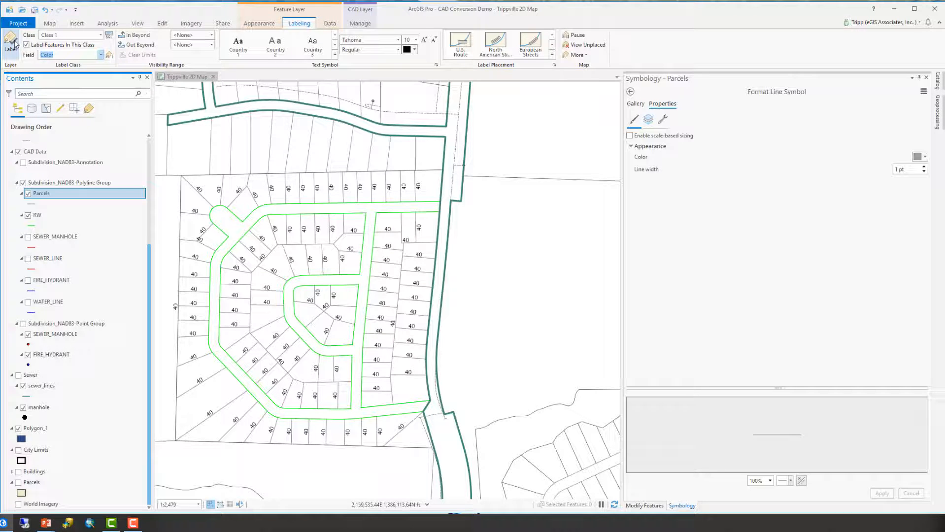
Switch the CAD Parcels label field to Layer.
{"action": "left_click", "coordinate": [101, 54]}
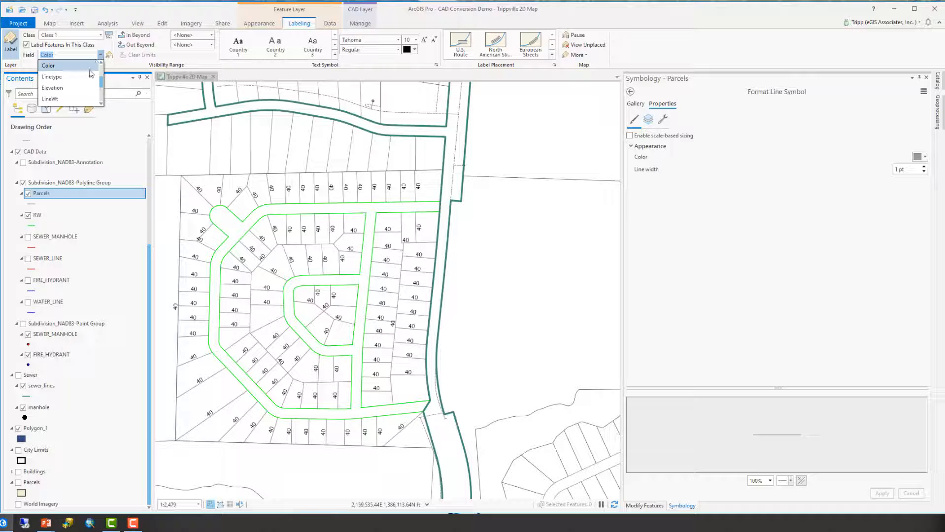
{"action": "scroll", "coordinate": [79, 78], "scroll_direction": "up", "scroll_amount": 3}
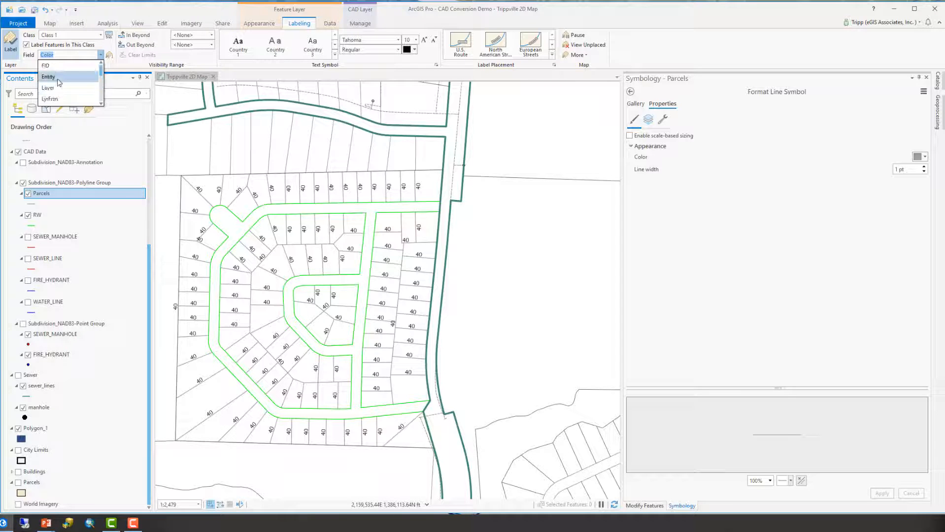
{"action": "left_click", "coordinate": [54, 88]}
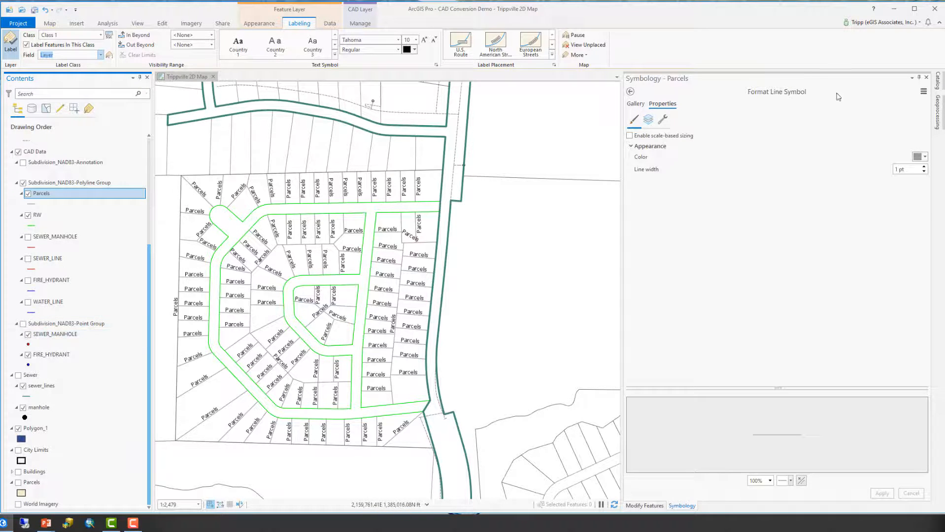
Open the Geoprocessing toolboxes and expand the Conversion Tools' To CAD toolset.
{"action": "left_click", "coordinate": [939, 112]}
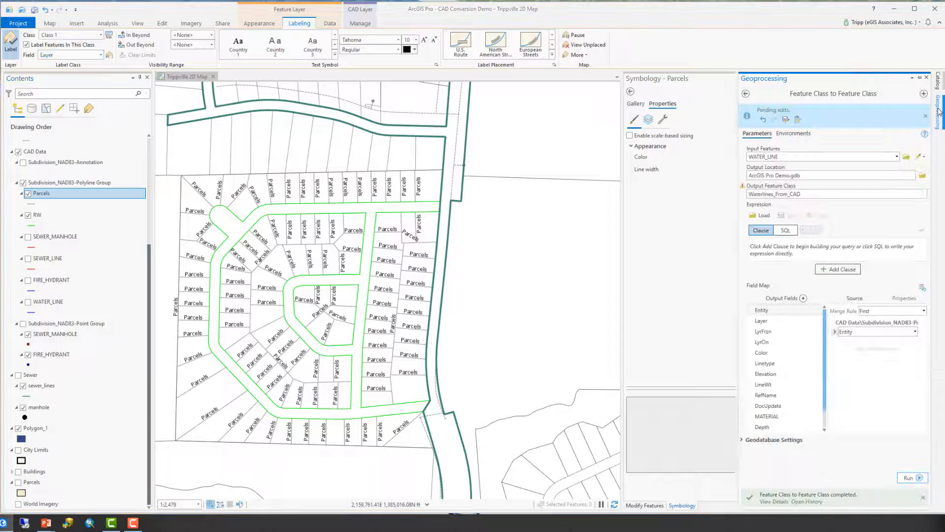
{"action": "left_click", "coordinate": [745, 94]}
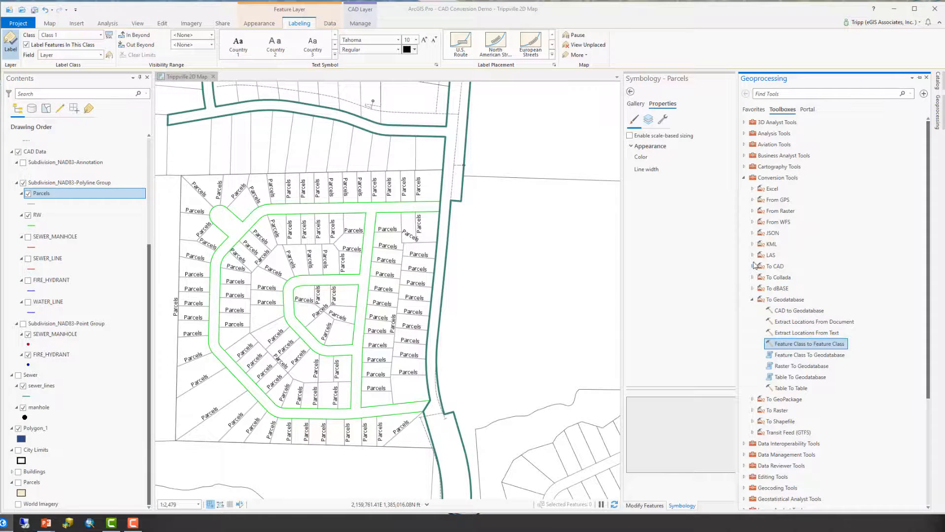
{"action": "left_click", "coordinate": [752, 266]}
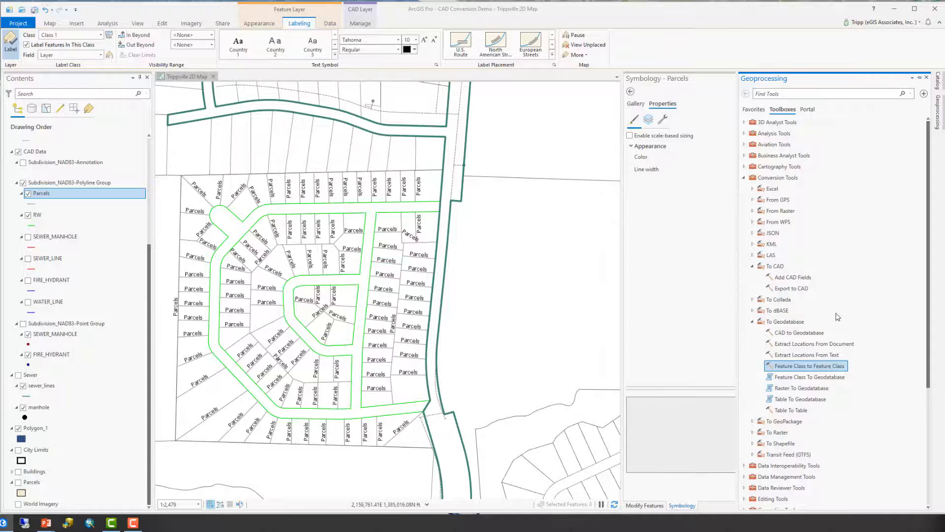